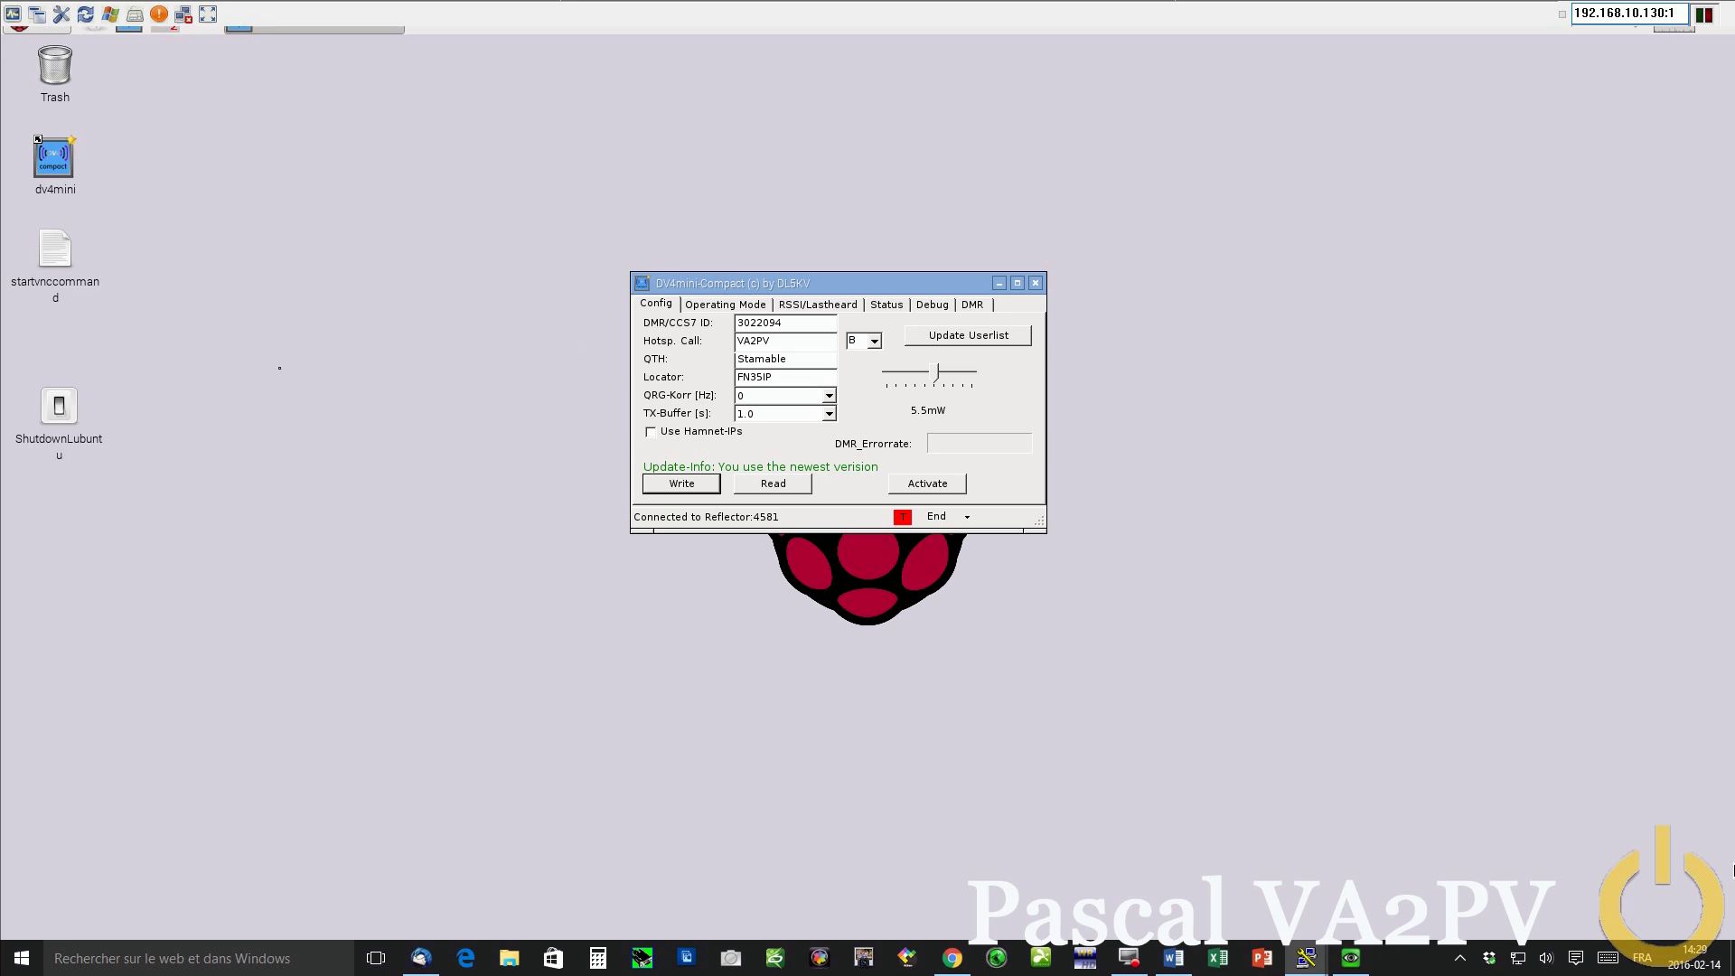
- Switch the hotspot's operating mode to C4FM and check its C4FM reflector and frequency settings
drag(715, 292, 683, 337)
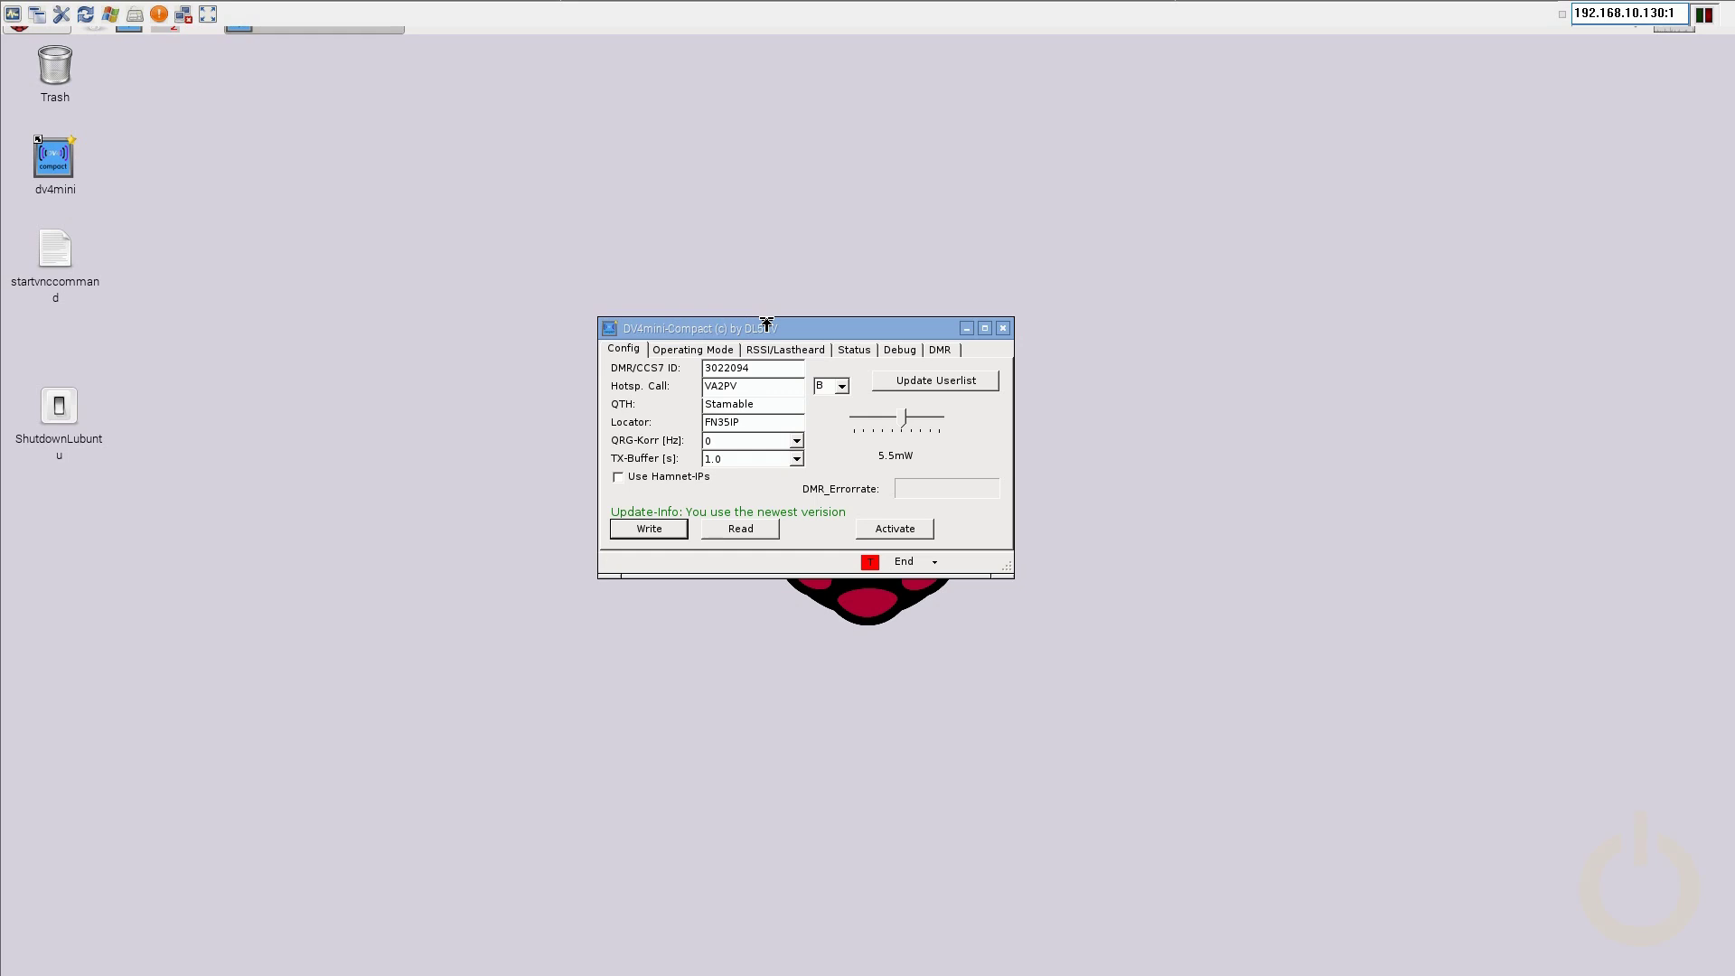
mouse_move(766, 324)
mouse_down()
mouse_move(801, 342)
mouse_move(766, 322)
mouse_up()
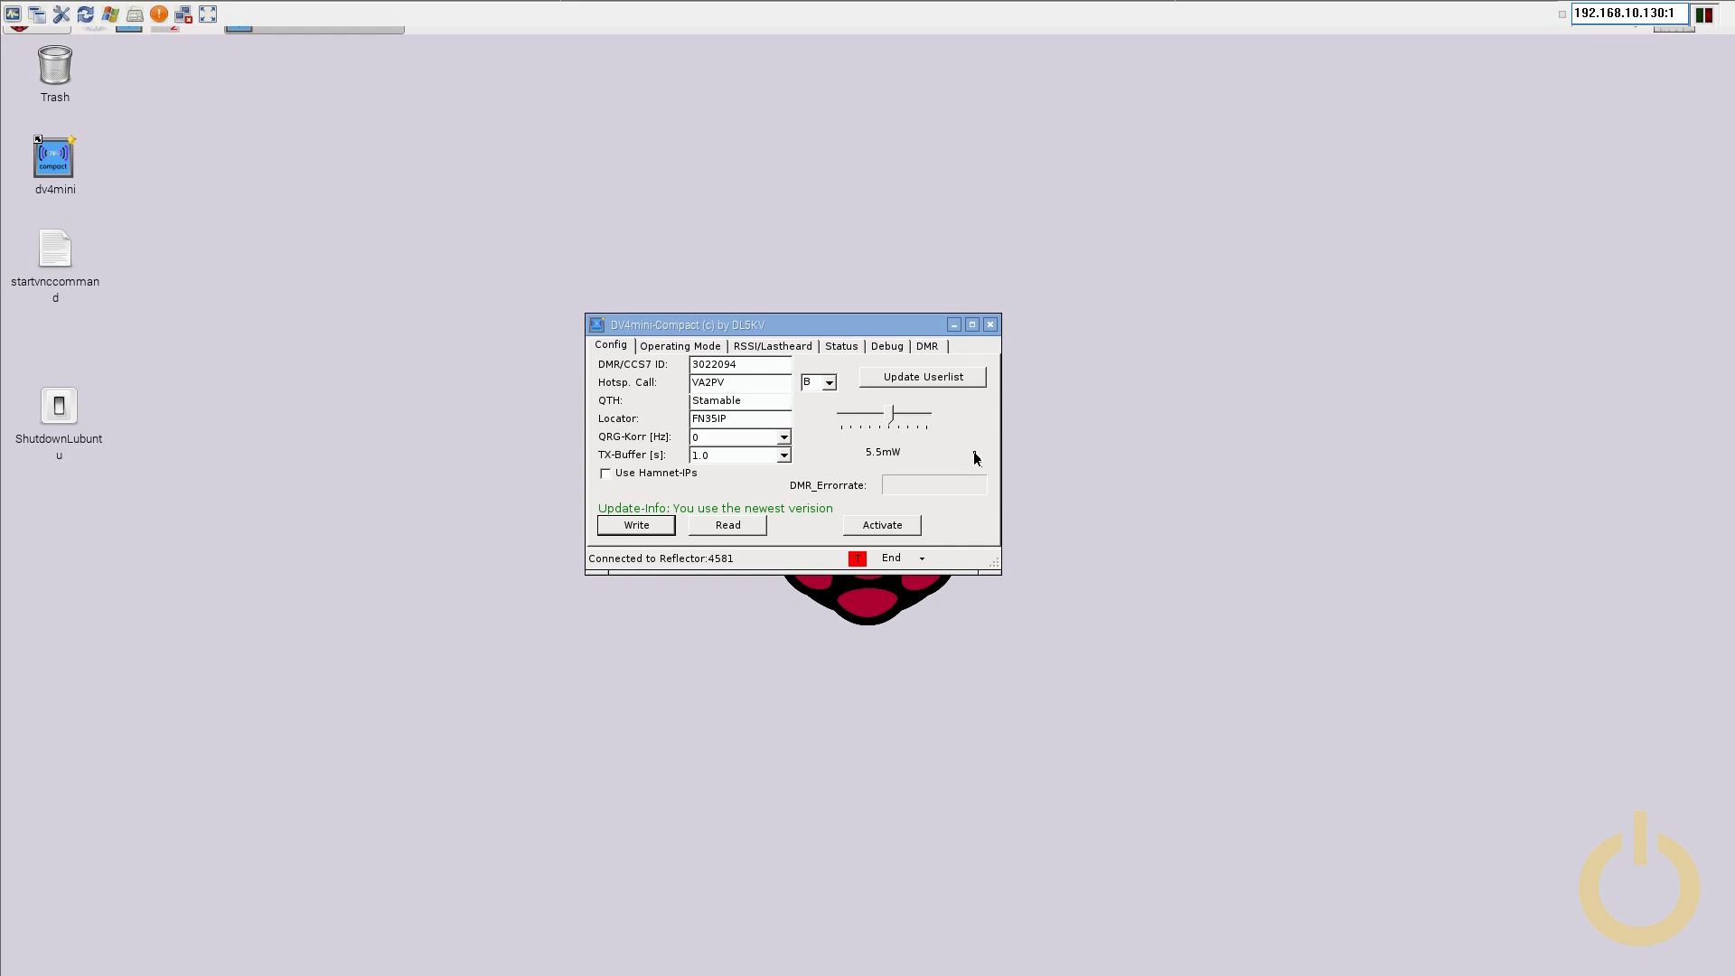
click(689, 352)
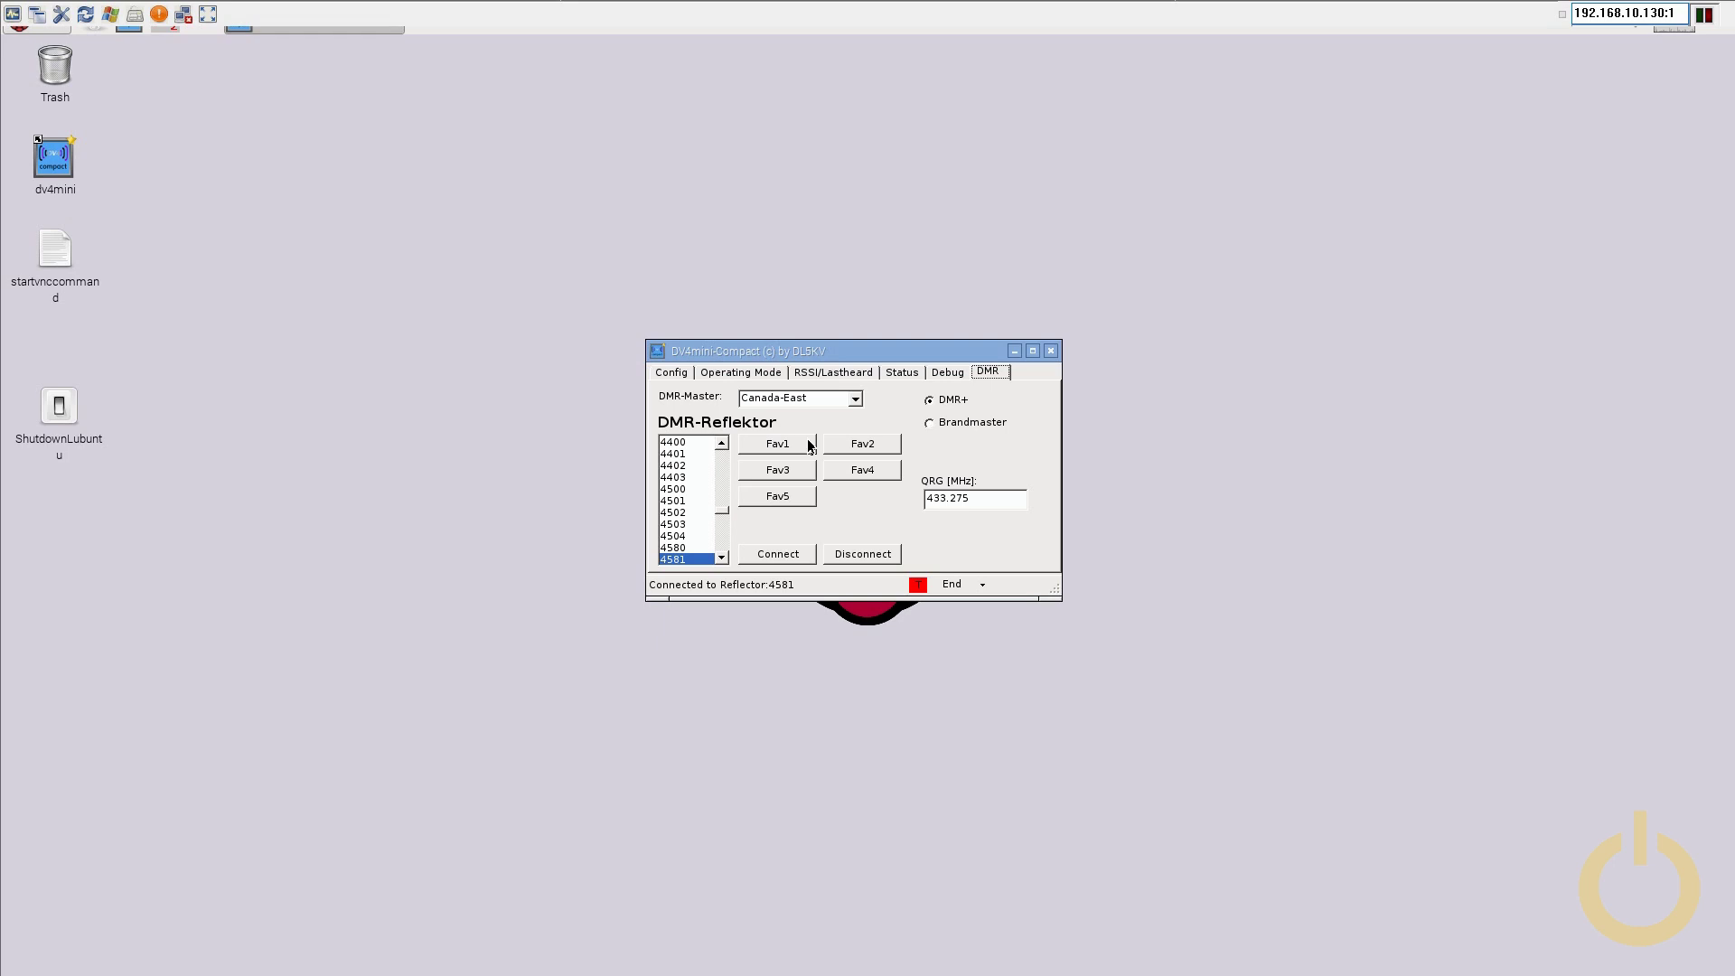
click(746, 377)
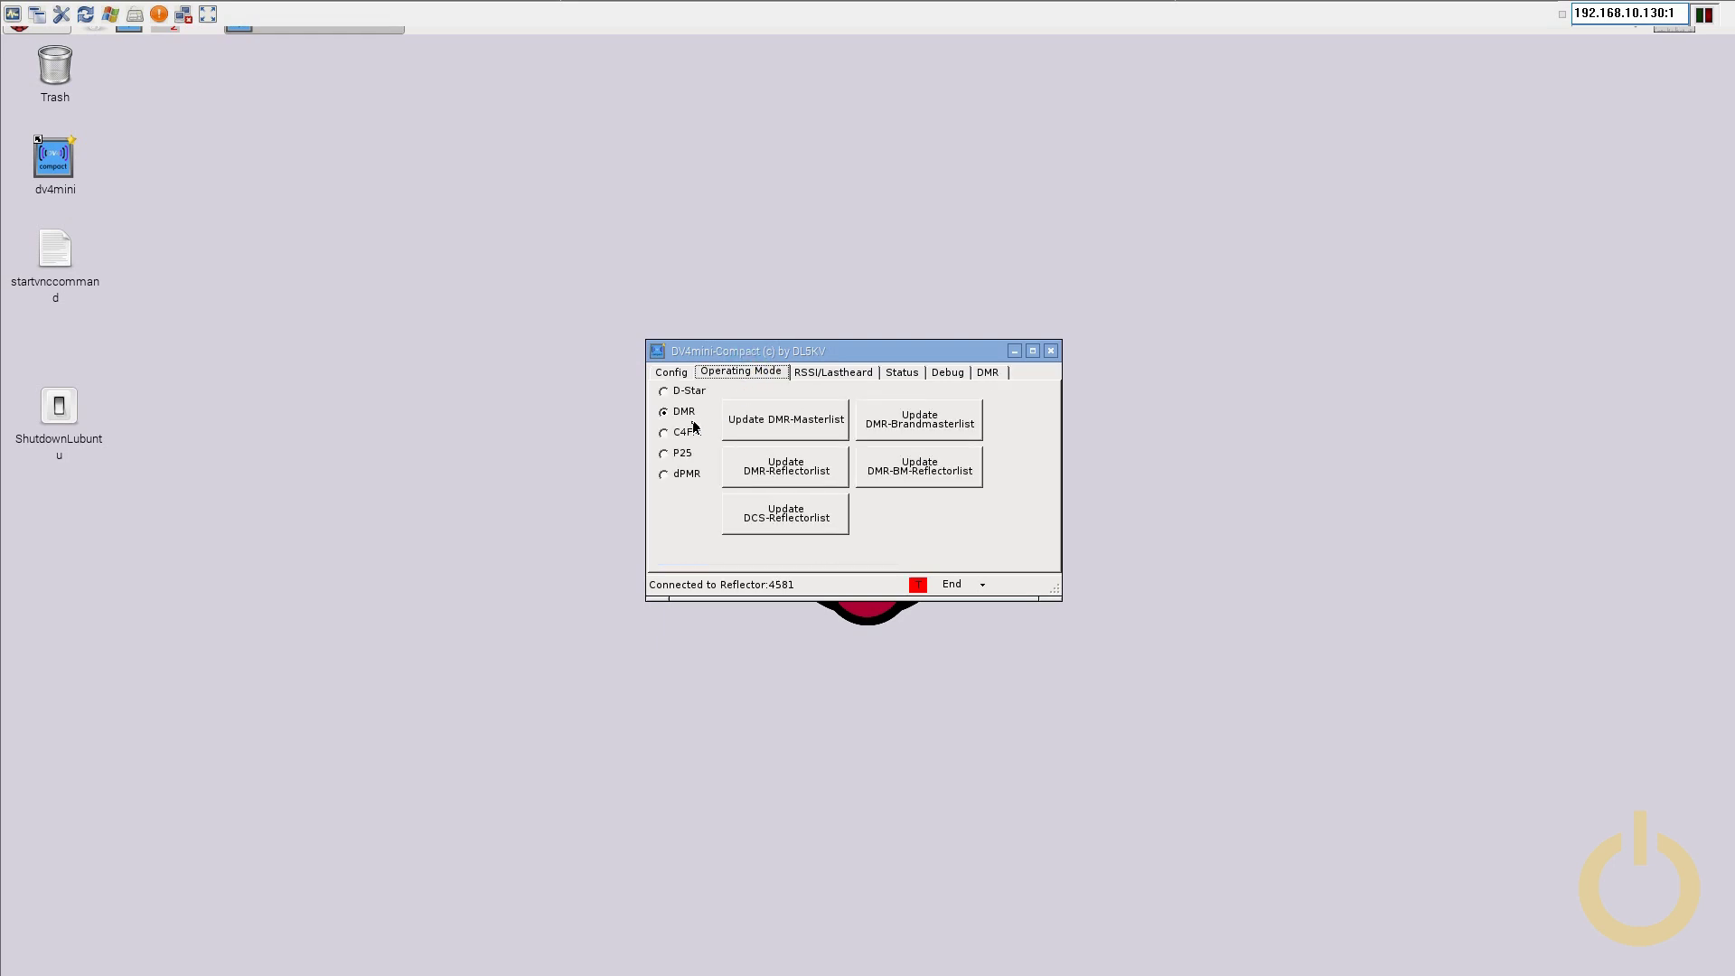
click(665, 434)
click(999, 375)
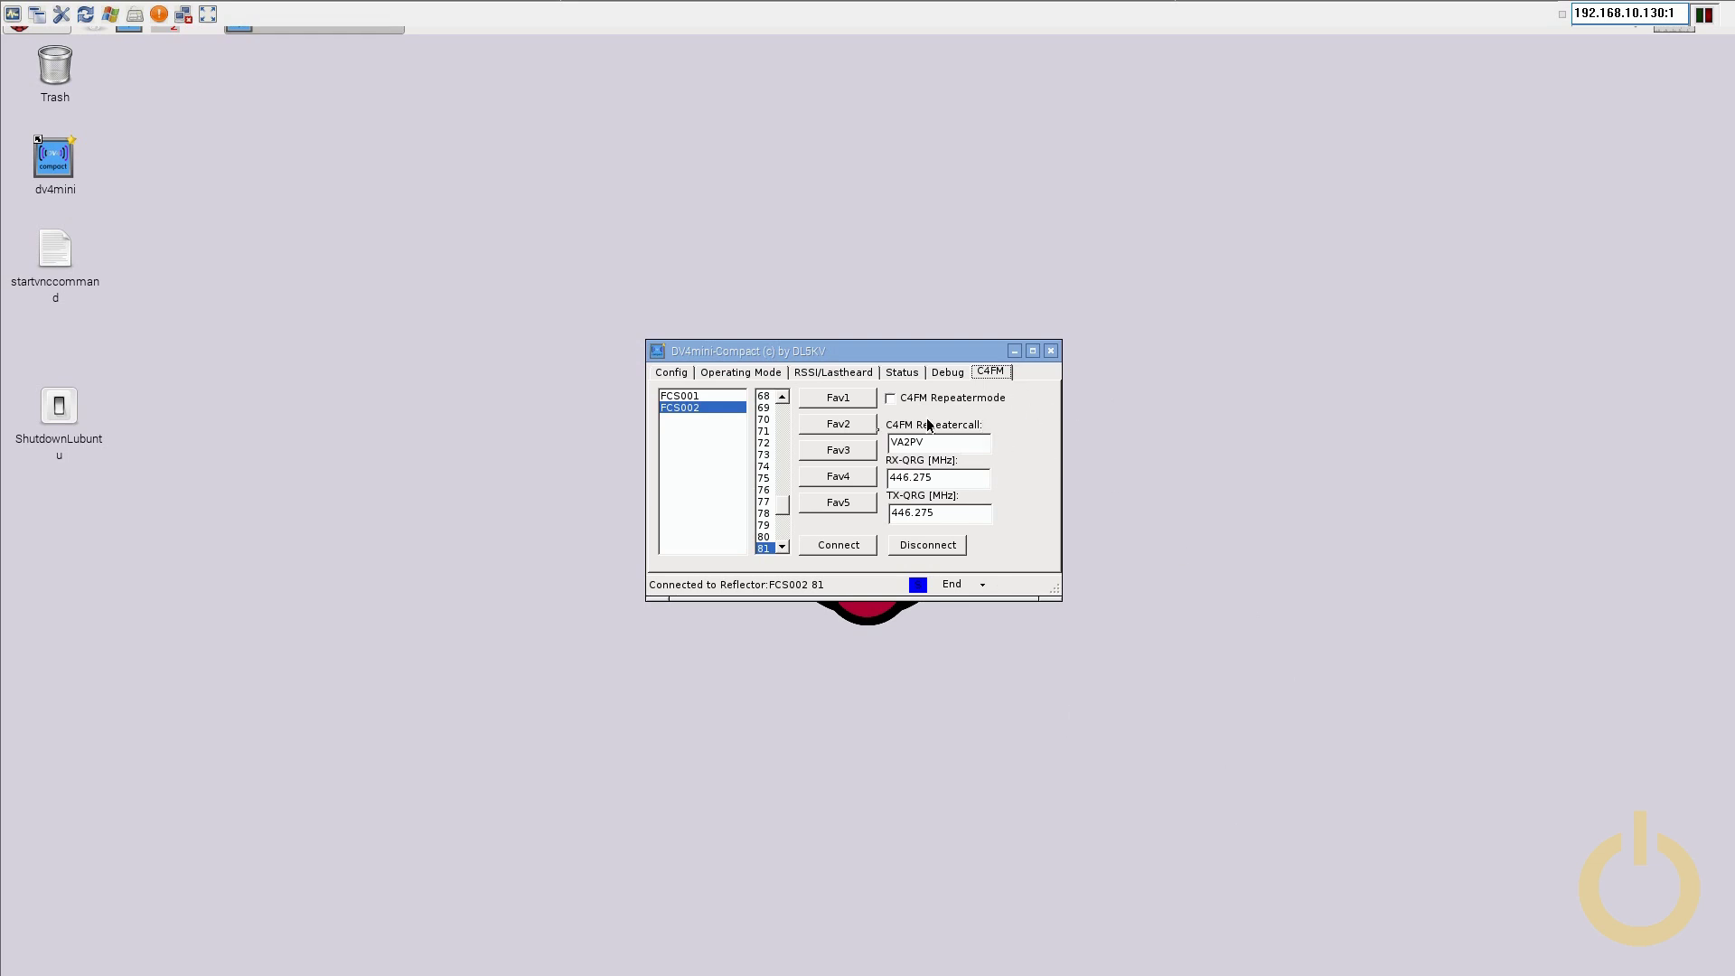
click(679, 378)
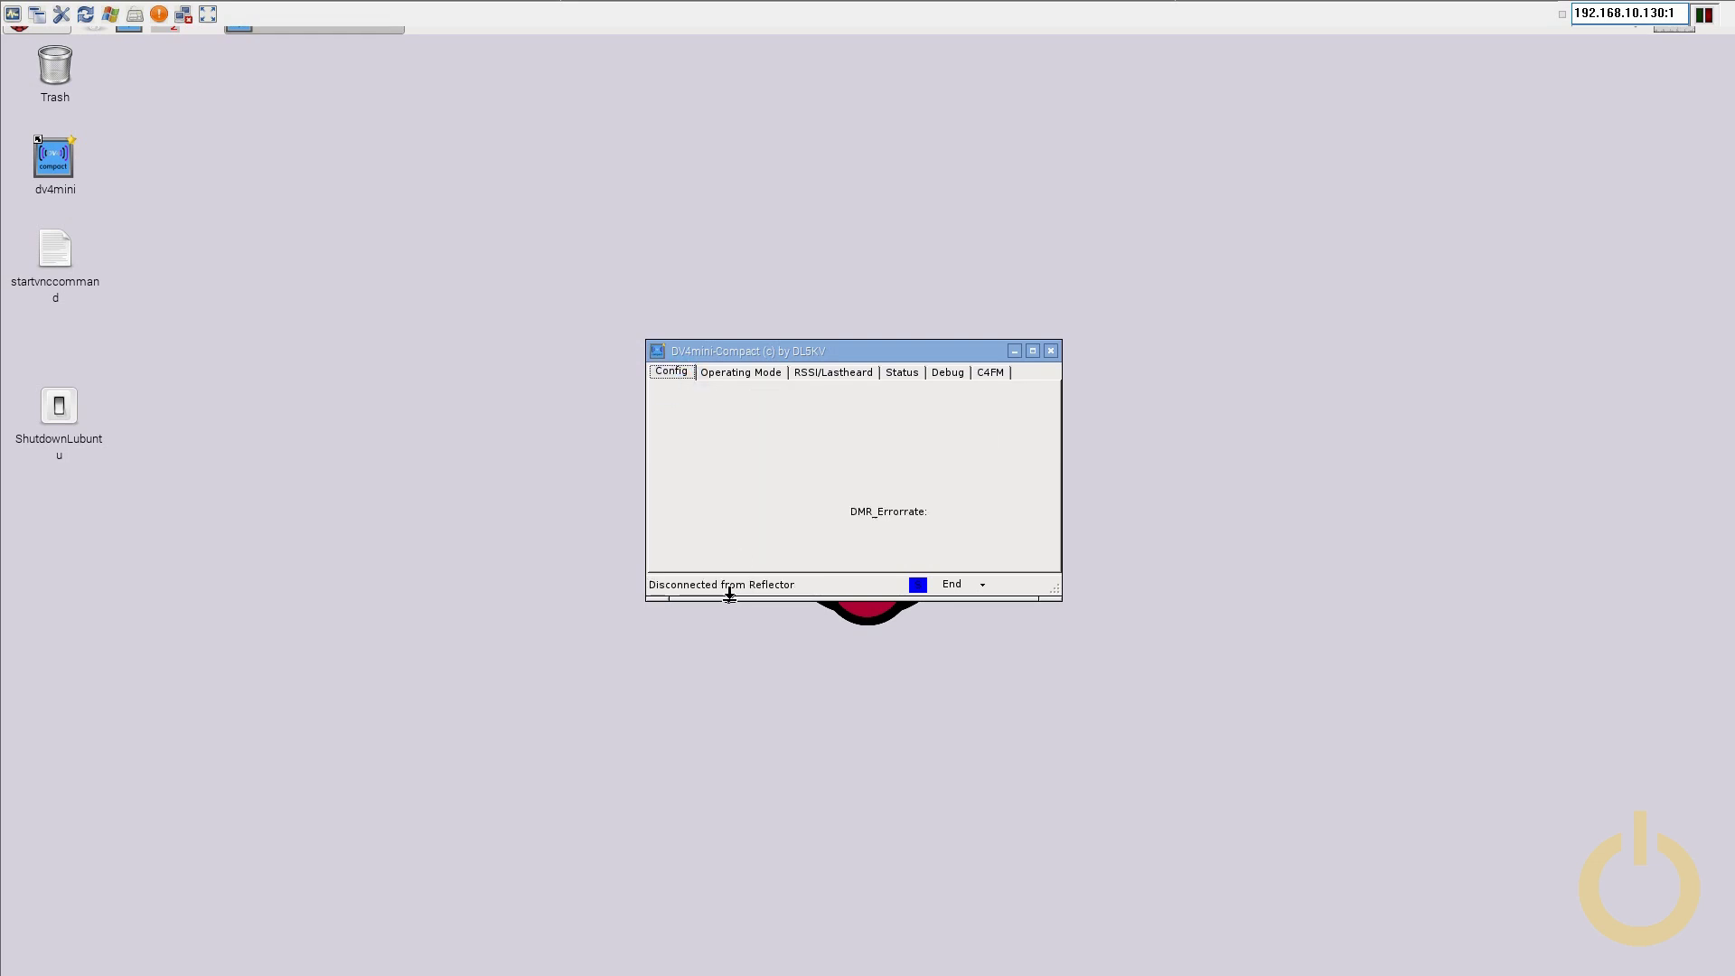
drag(823, 360, 798, 359)
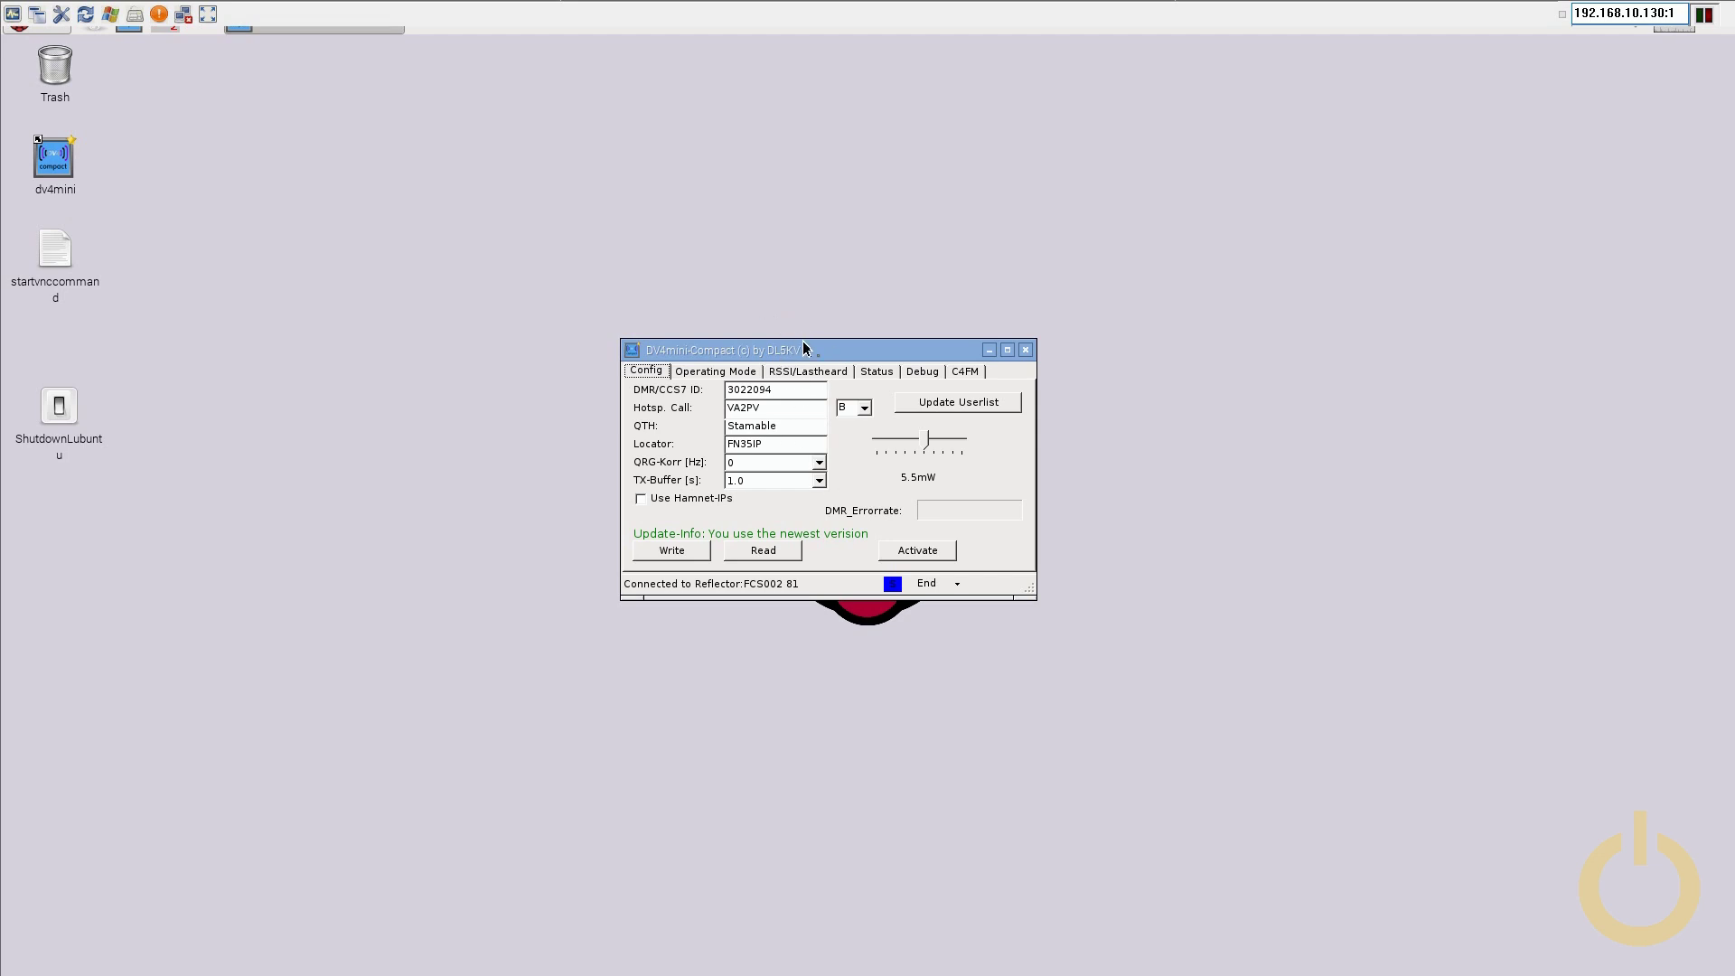
- Take the remote desktop out of full screen and minimize its window to switch to the Chrome browser
mouse_move(1615, 33)
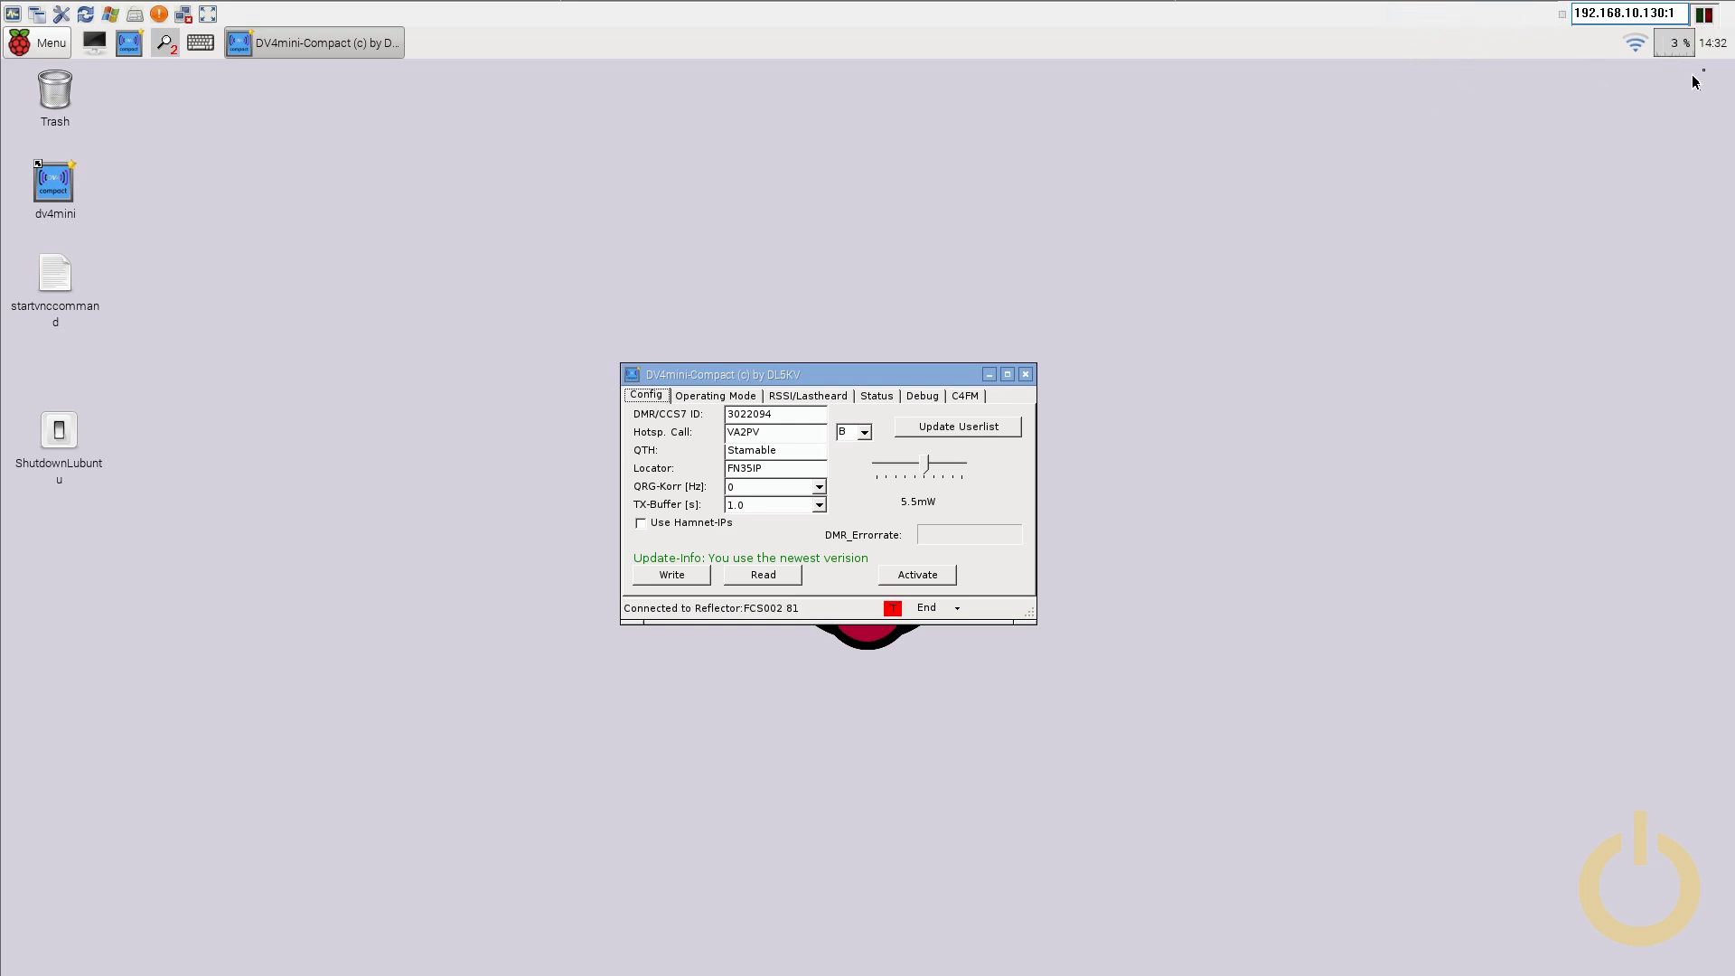
mouse_move(611, 2)
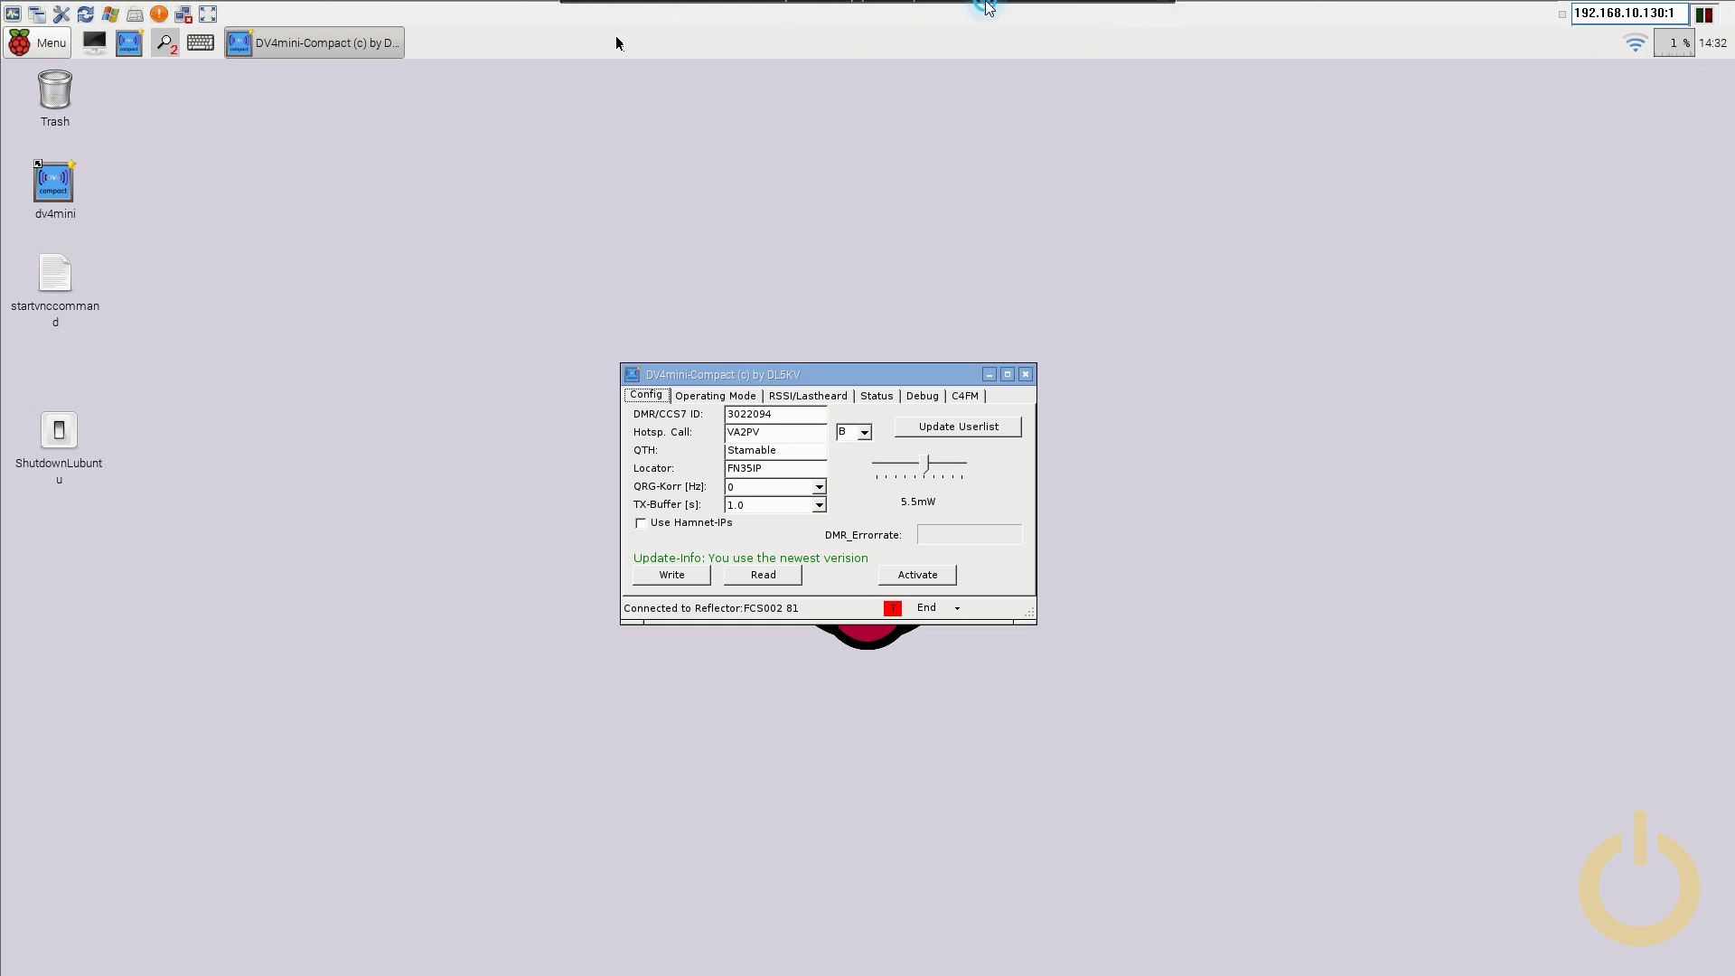
click(1143, 9)
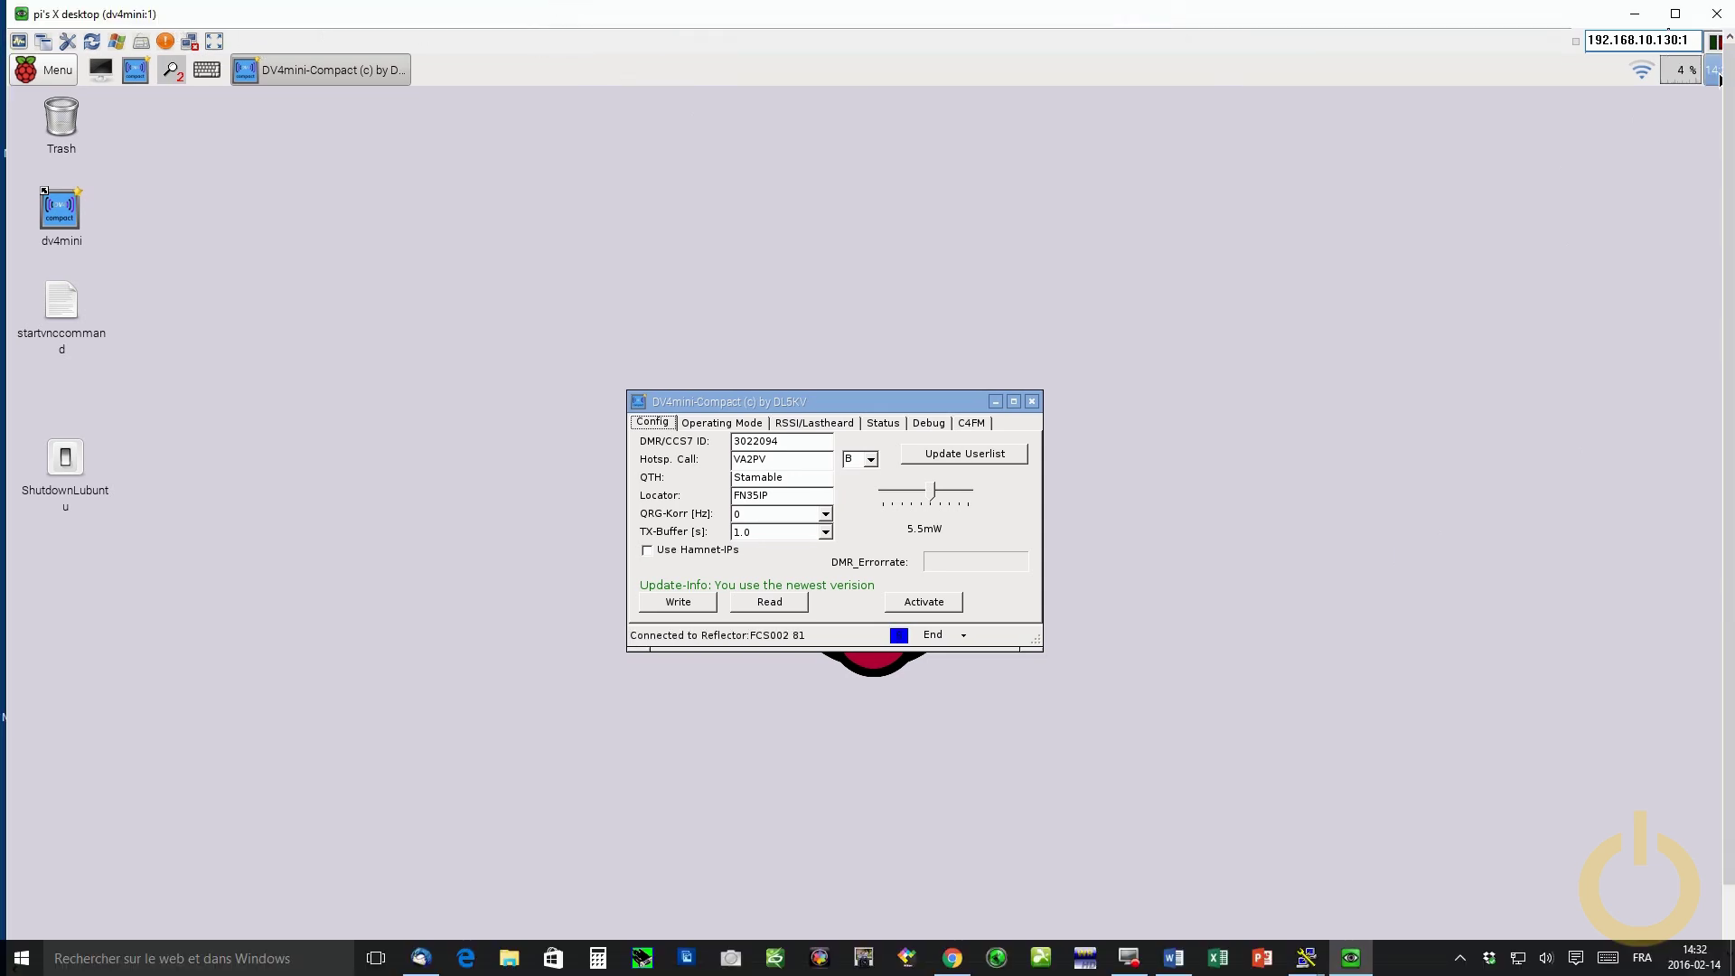
click(1650, 19)
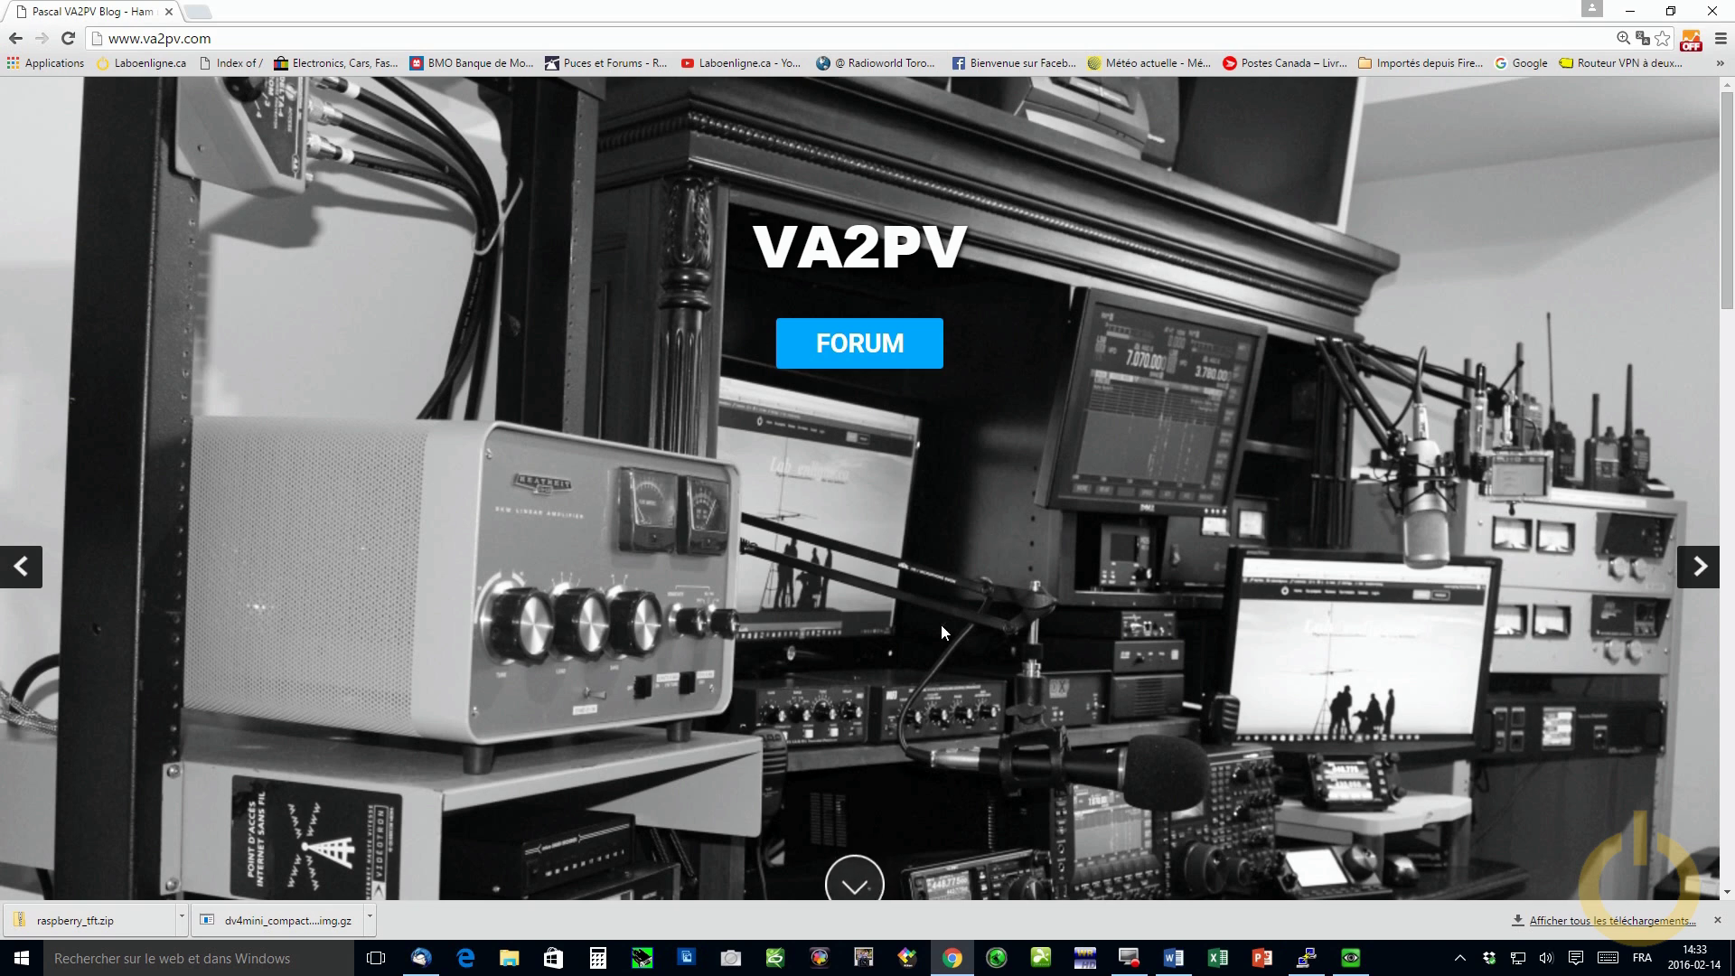
- Open the forum from the VA2PV home page and look over its list of boards
click(863, 344)
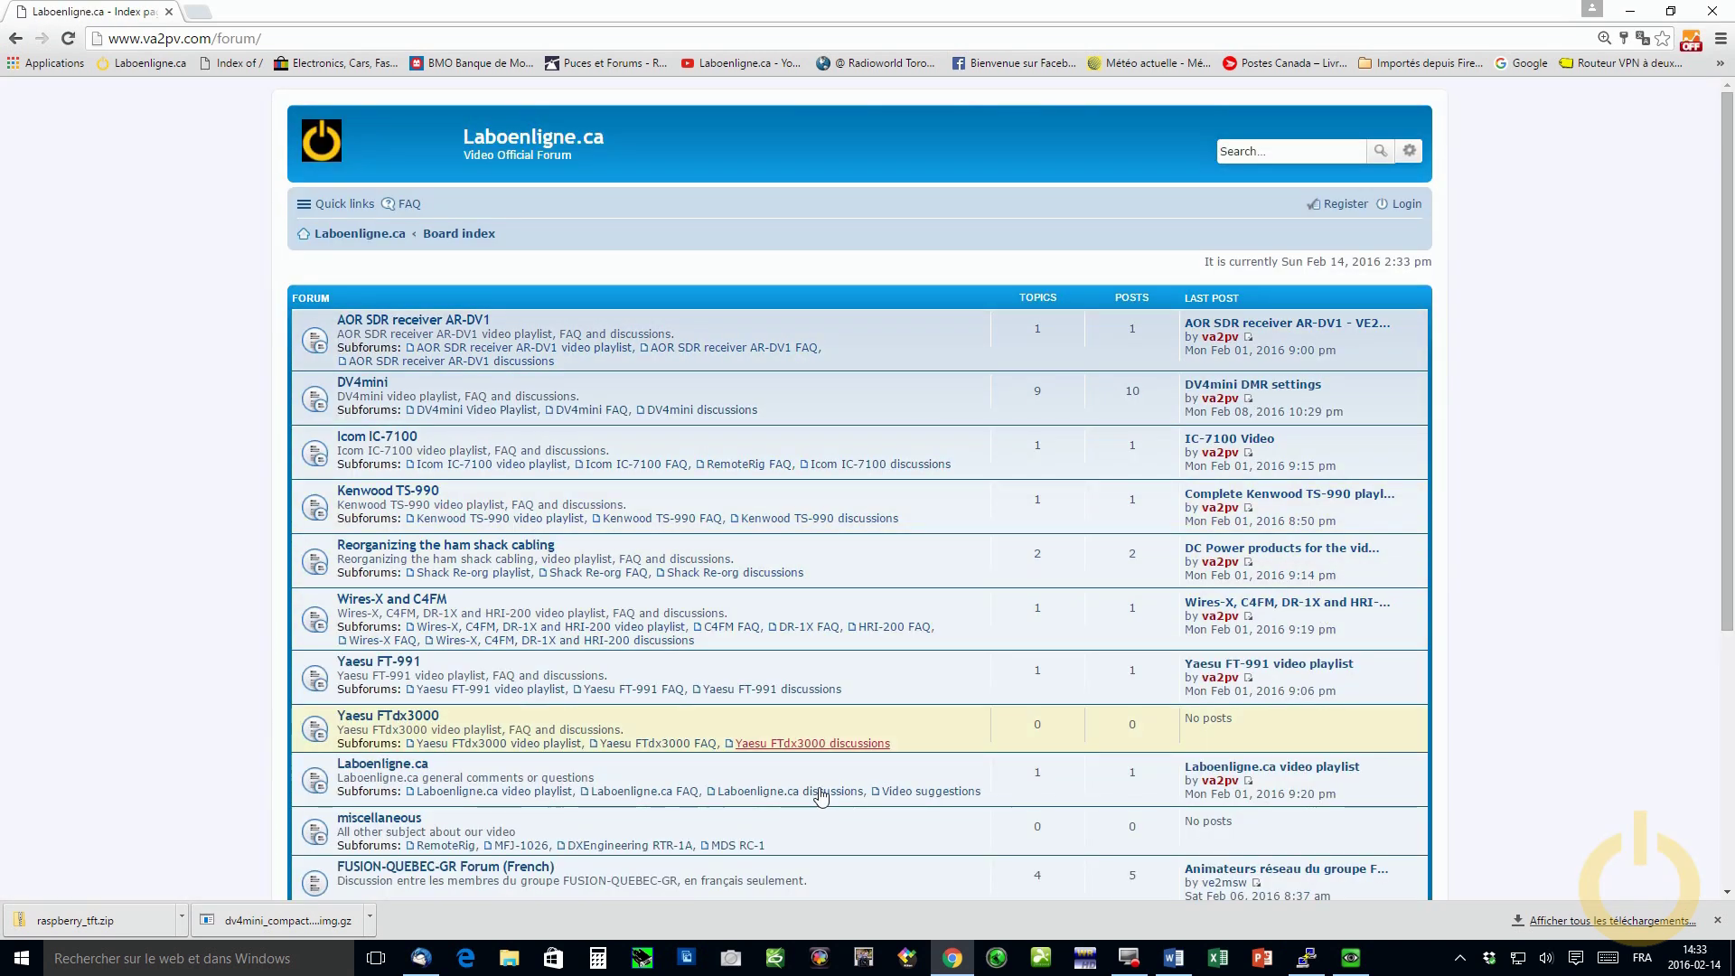
scroll(360, 687, down, 2)
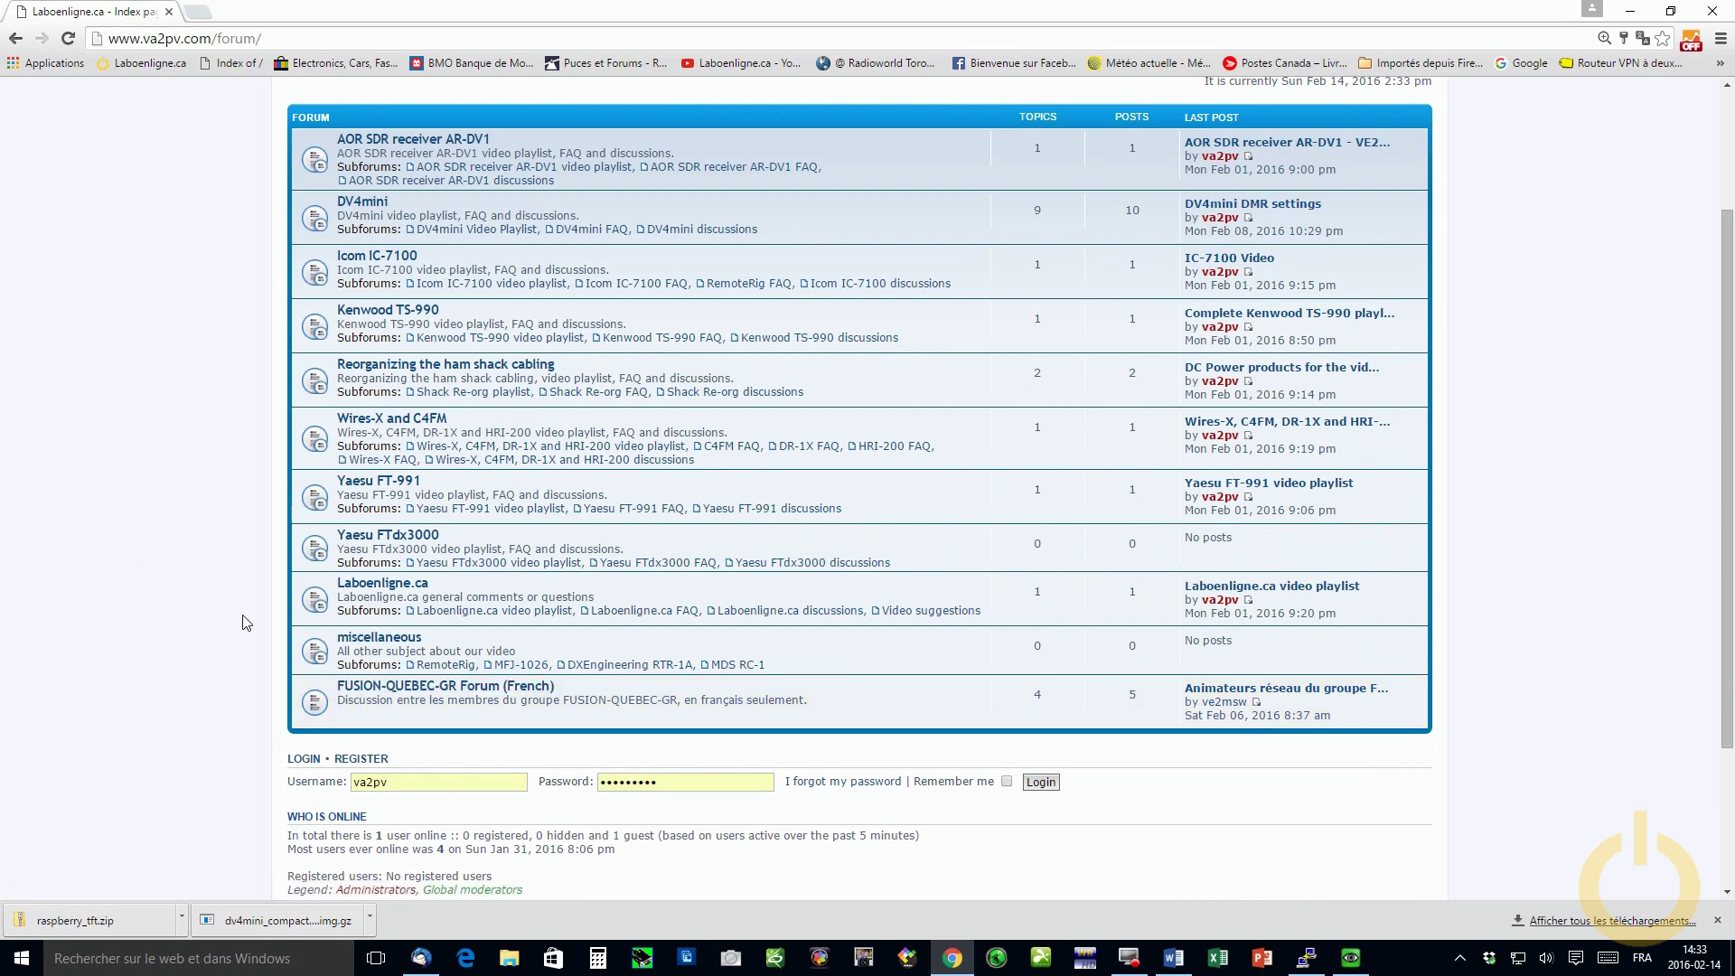
scroll(702, 506, up, 2)
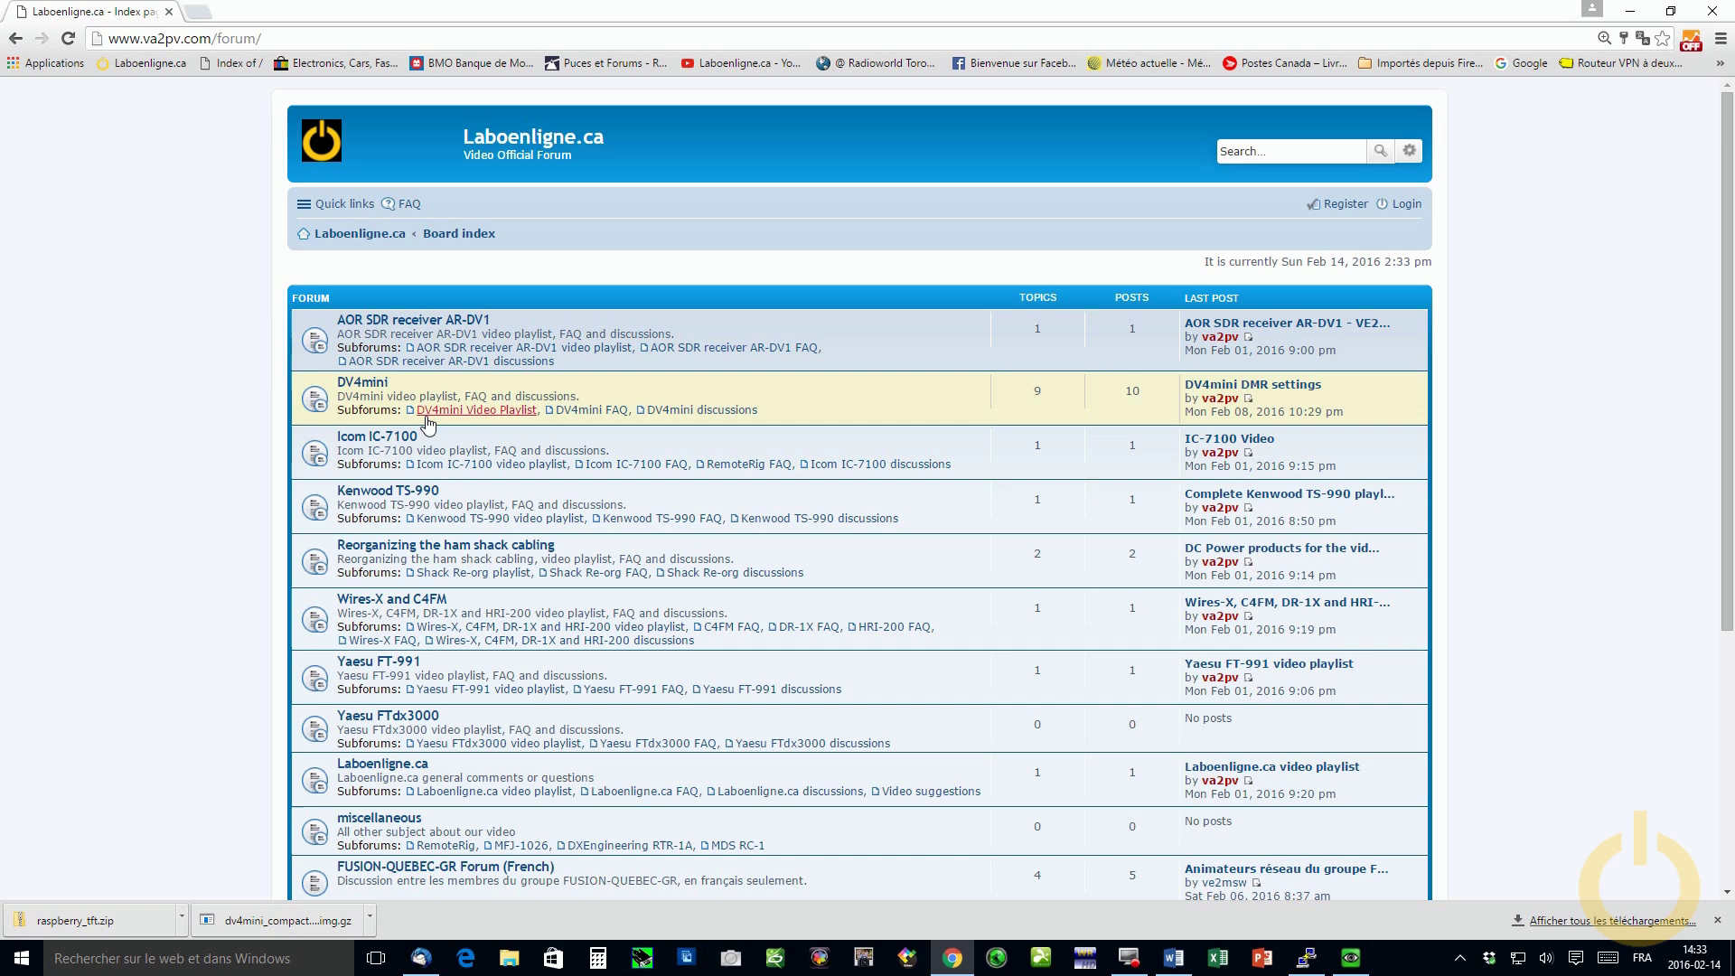
- View the Complete DV4mini playlist topic in the DV4mini Video Playlist subforum and return to the DV4mini board
click(365, 389)
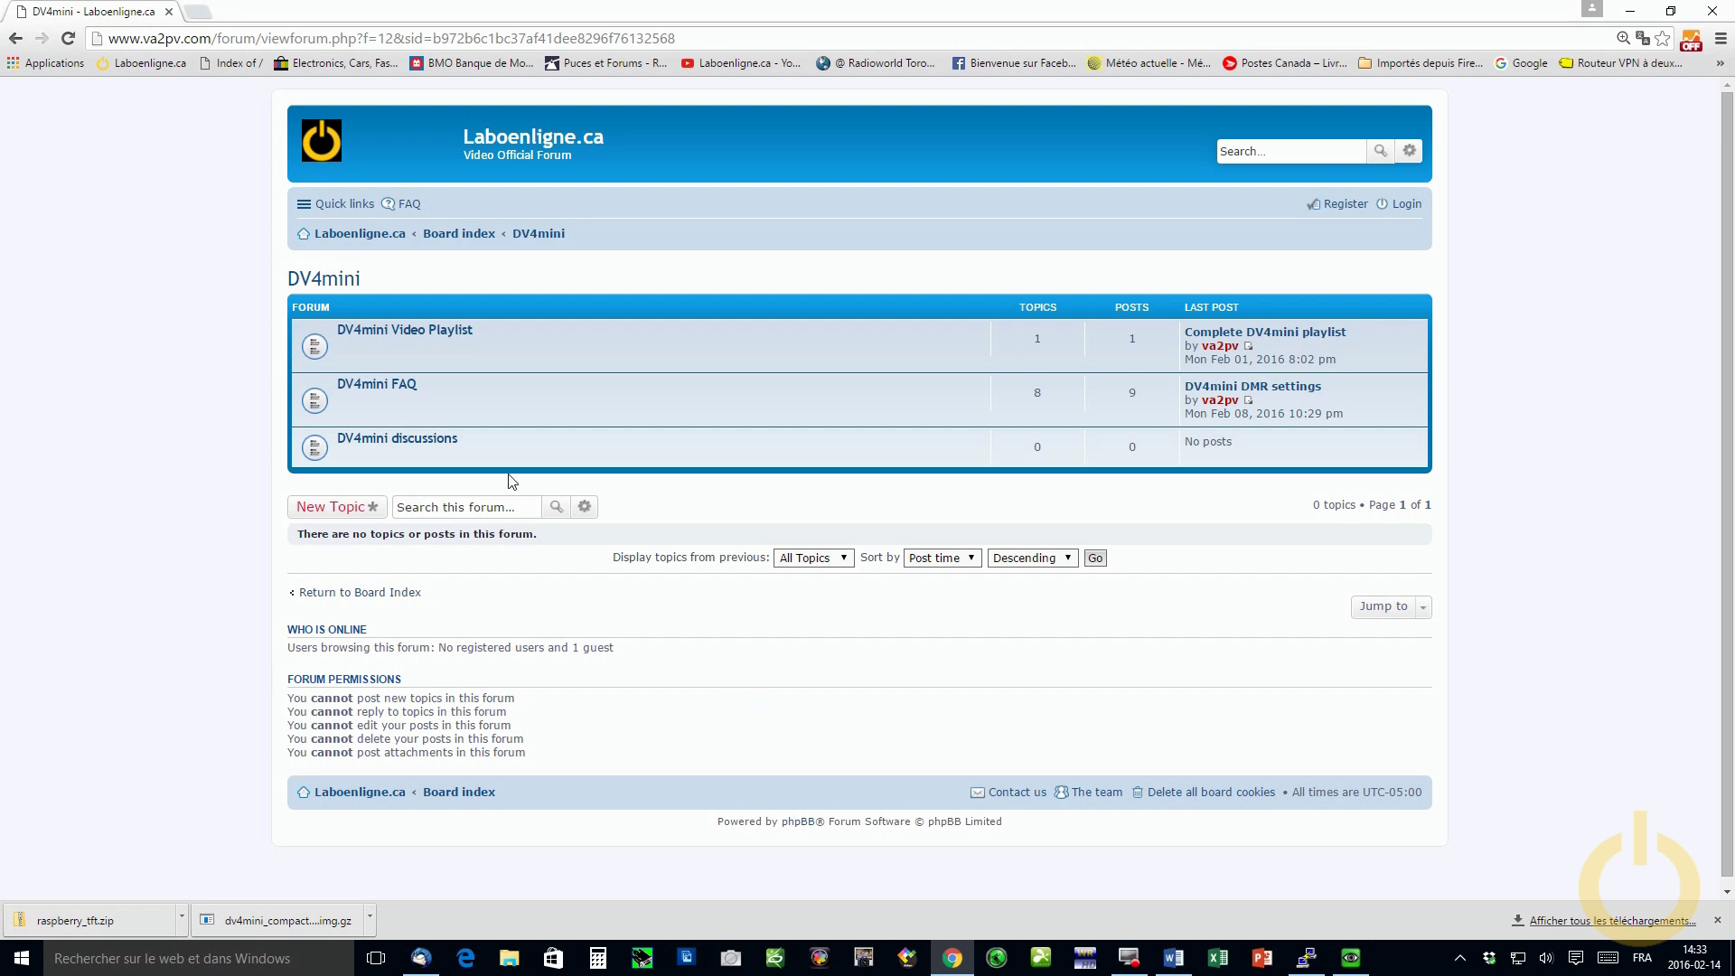
click(459, 331)
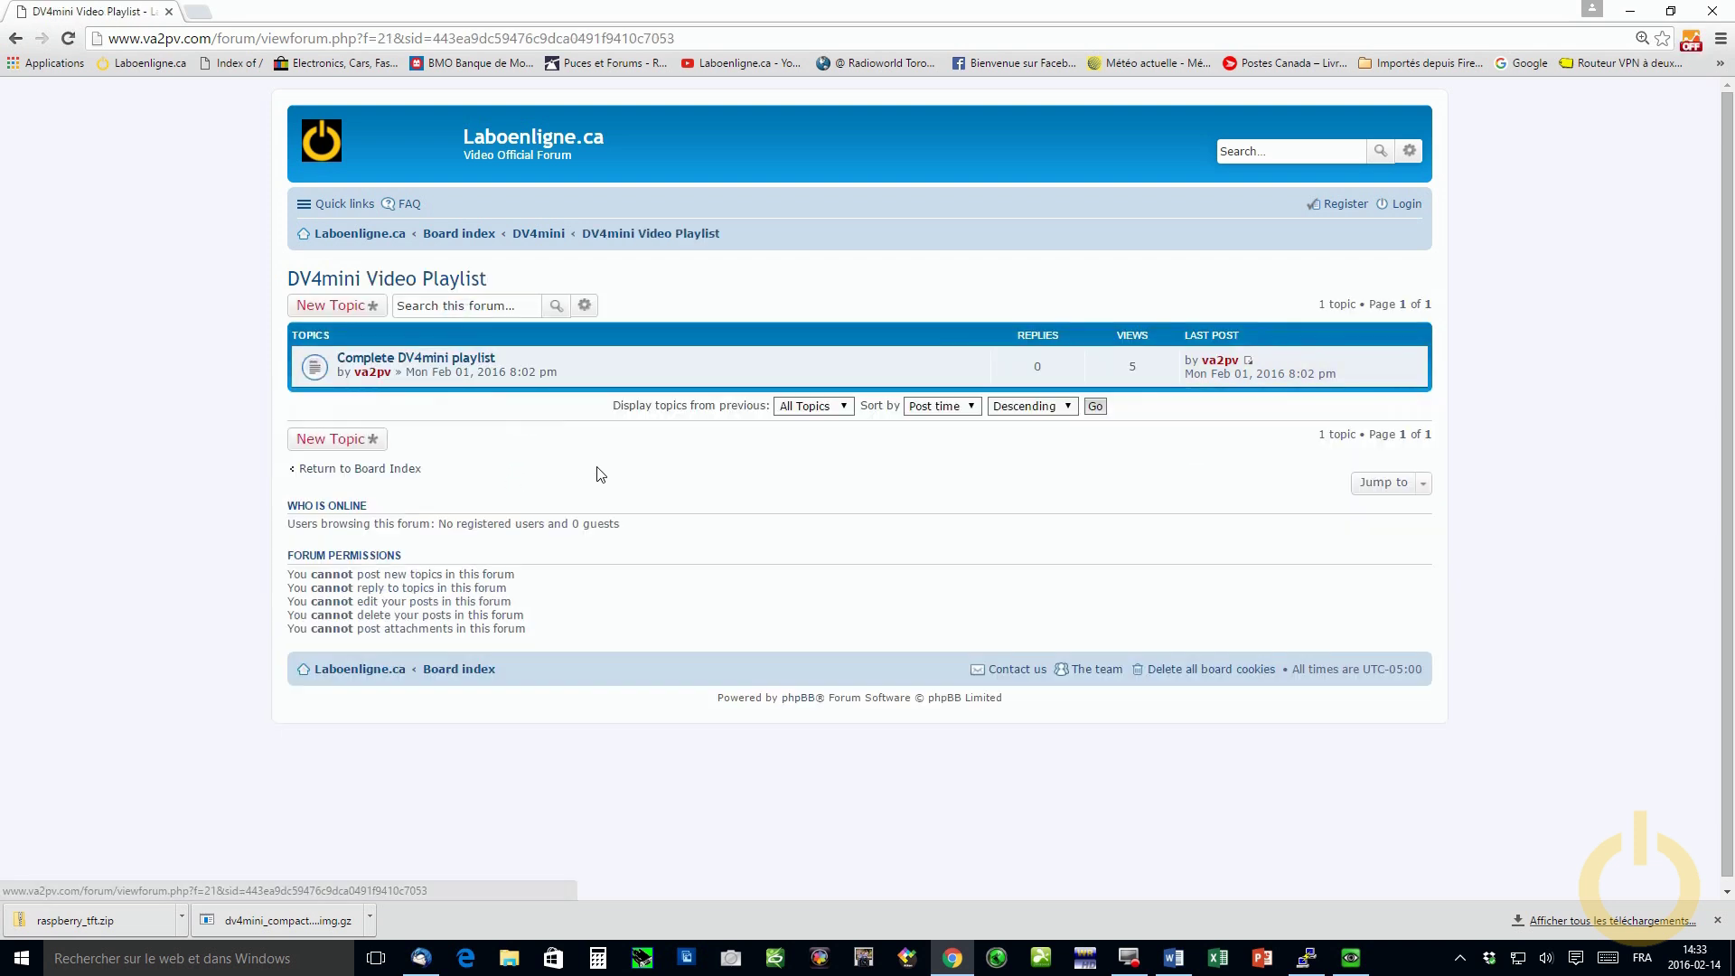
click(476, 360)
scroll(945, 736, down, 5)
scroll(319, 724, up, 5)
click(15, 37)
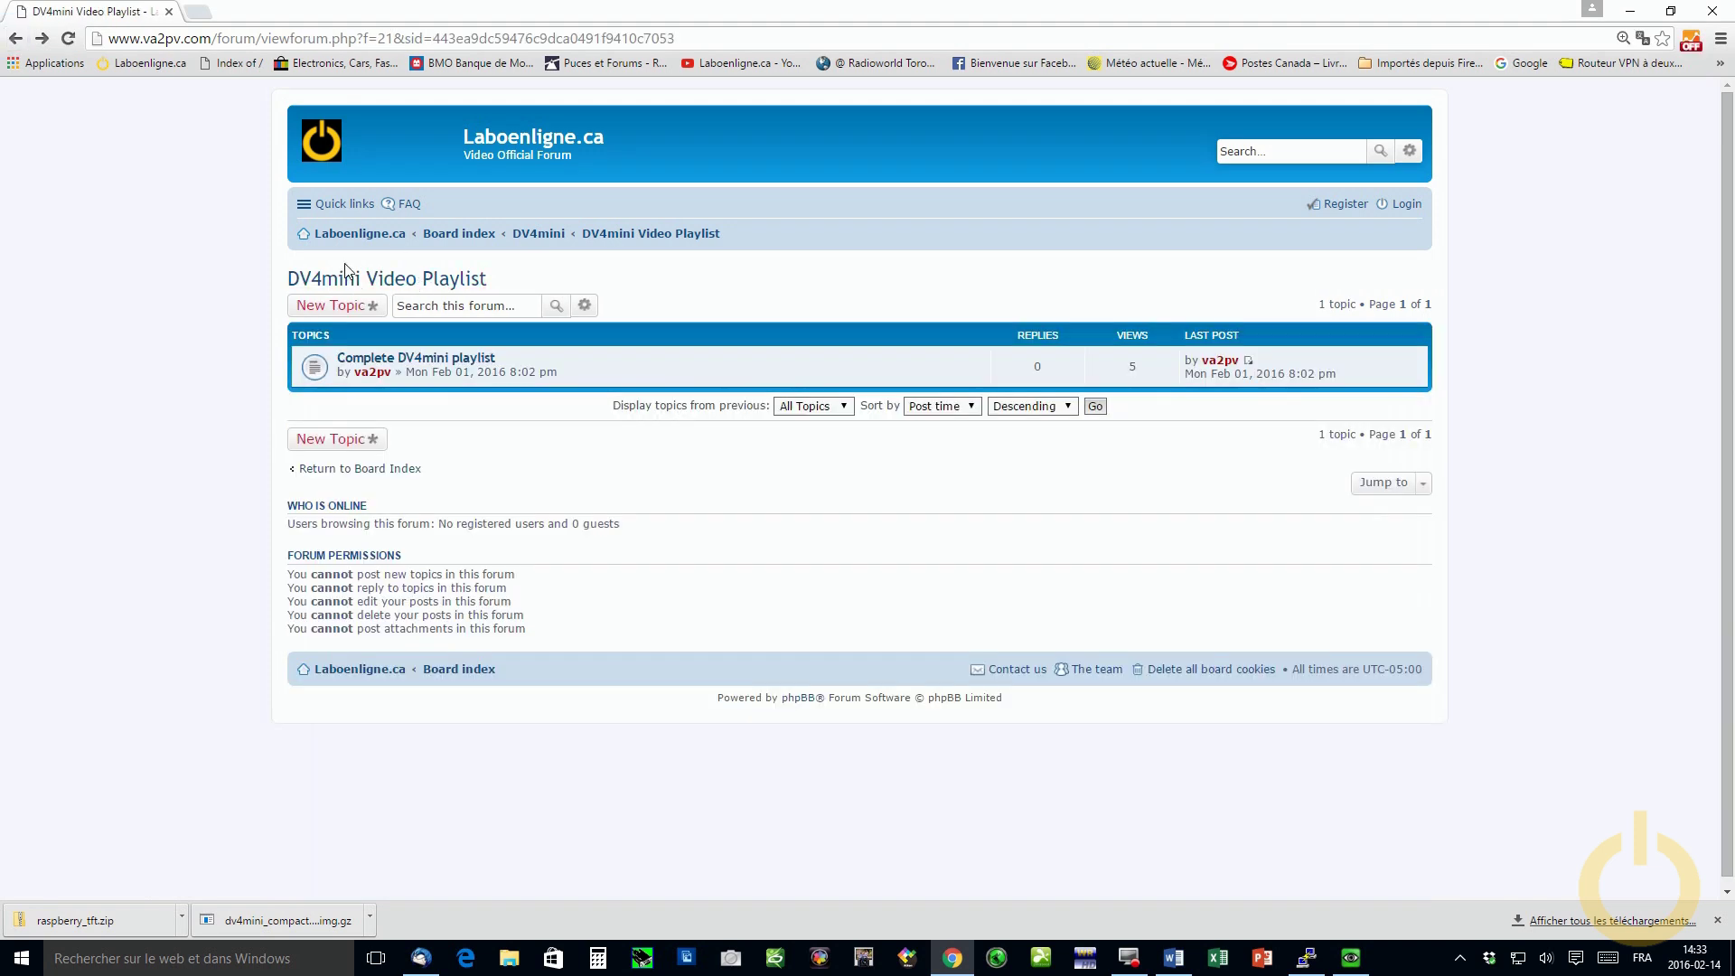
click(15, 38)
- View the topics of the DV4mini FAQ subforum and return to the VA2PV home page
click(404, 385)
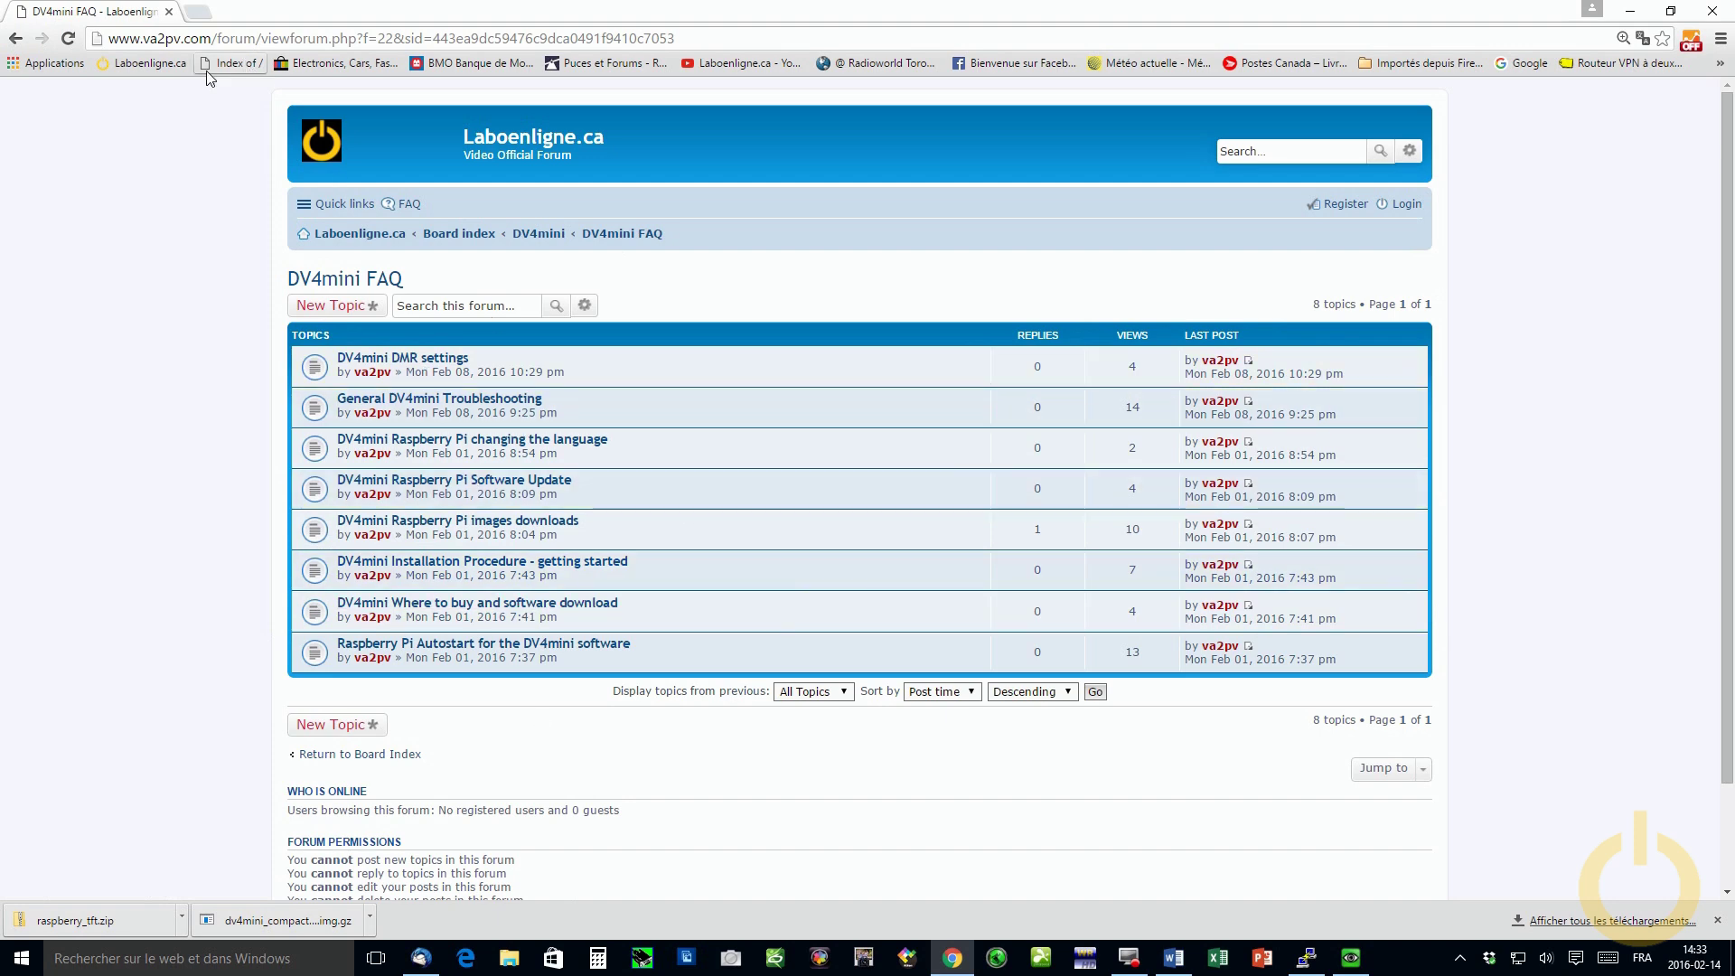
click(15, 38)
click(16, 38)
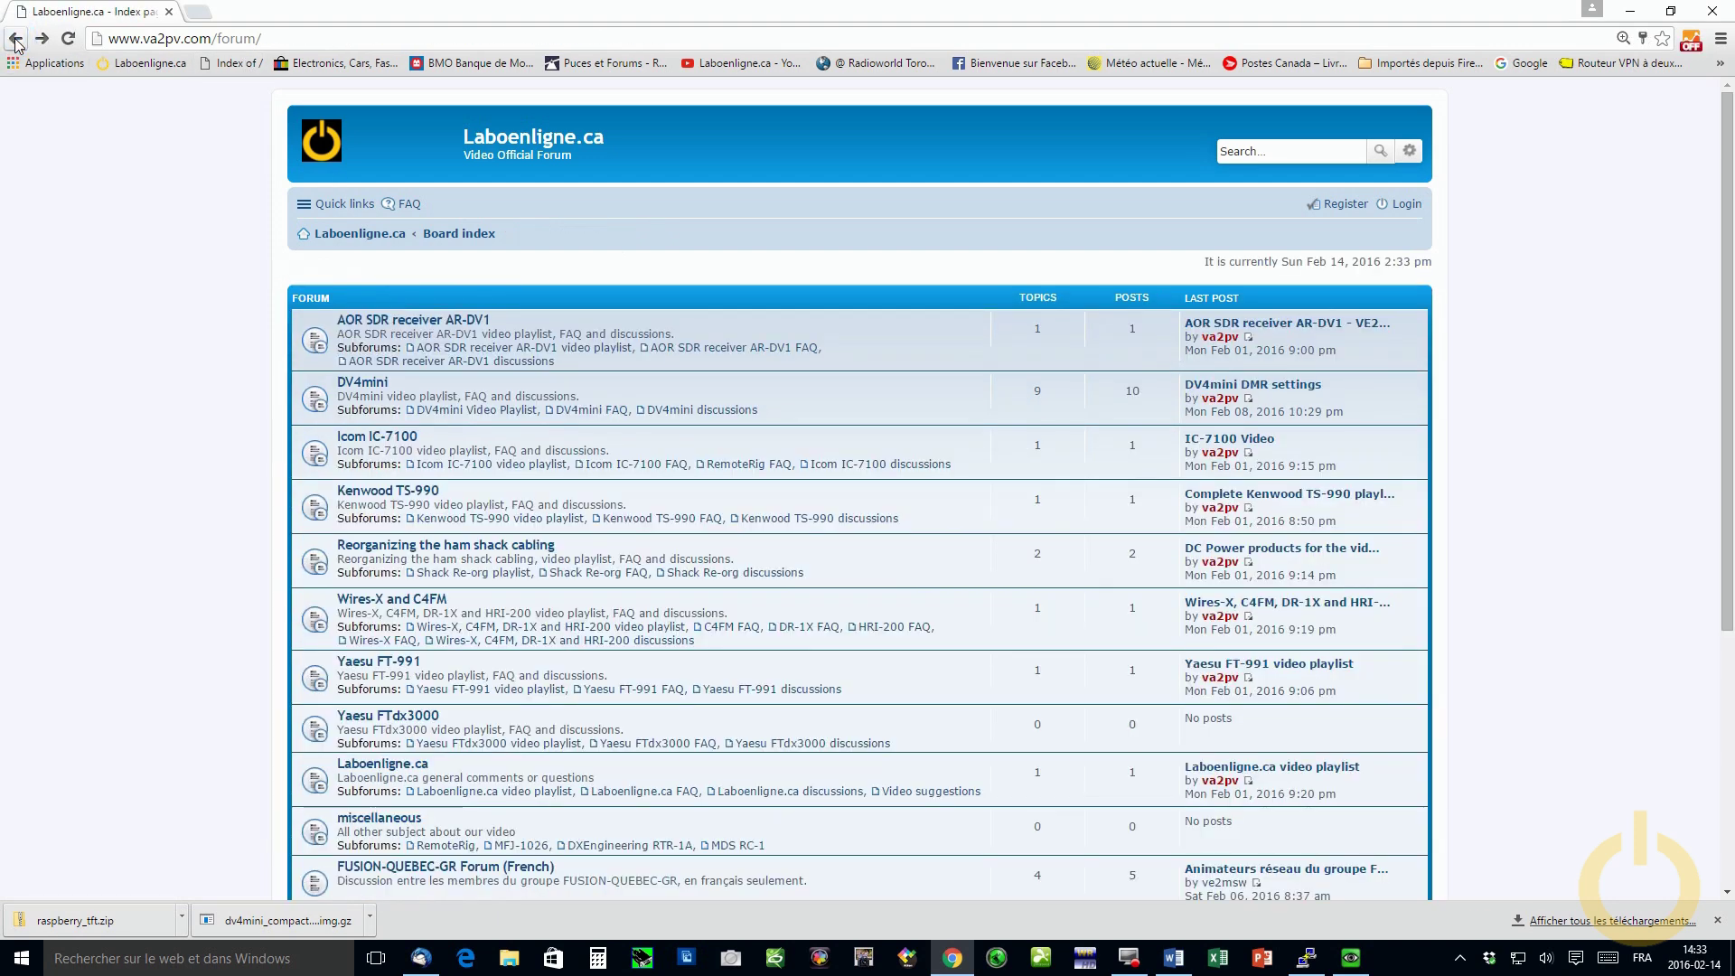
click(16, 38)
- Open the DV4mini page of the VA2PV blog
scroll(1134, 381, down, 5)
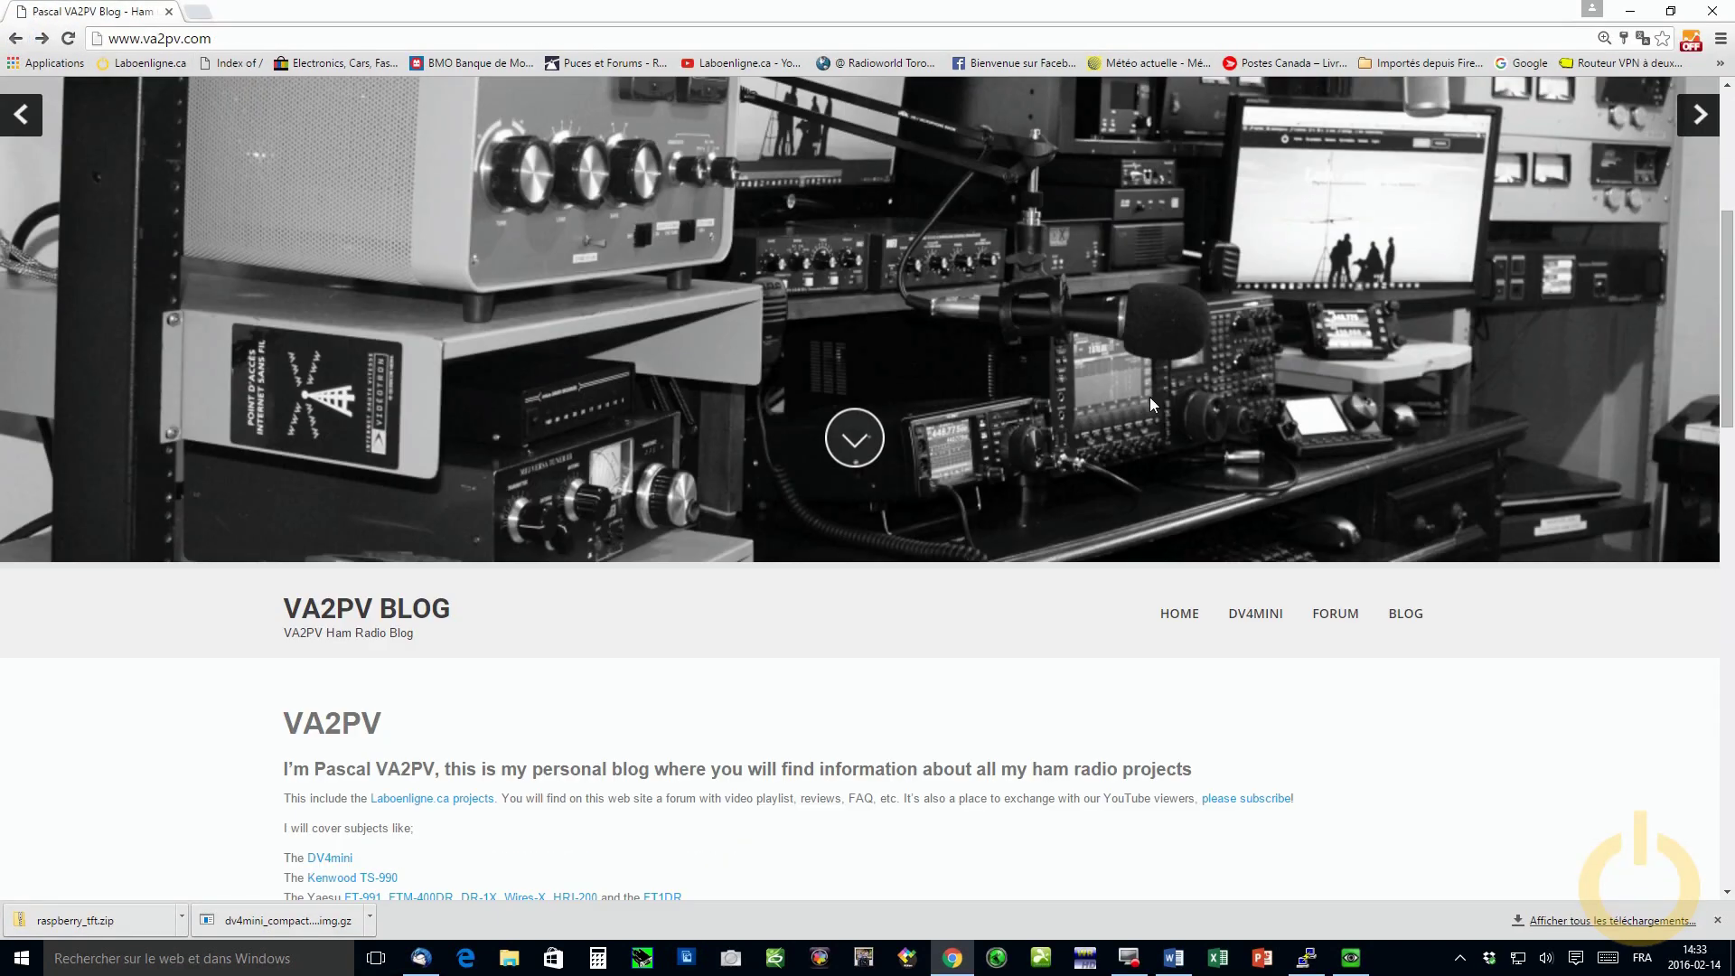
scroll(1158, 400, down, 1)
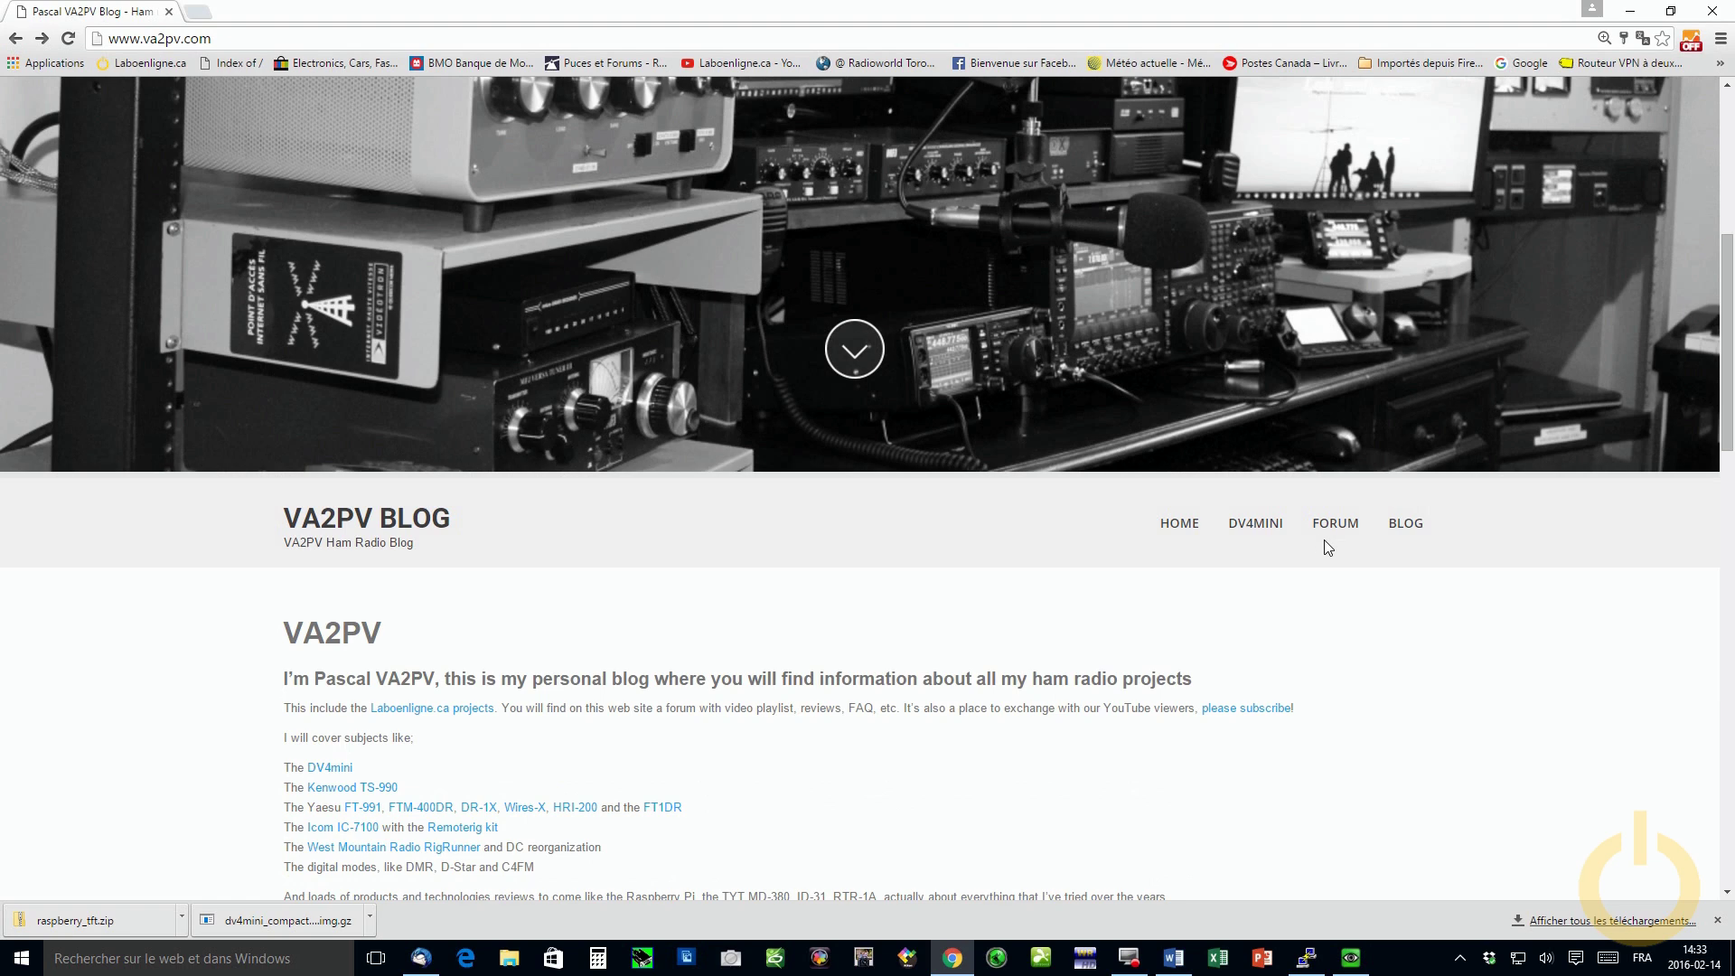
click(1268, 529)
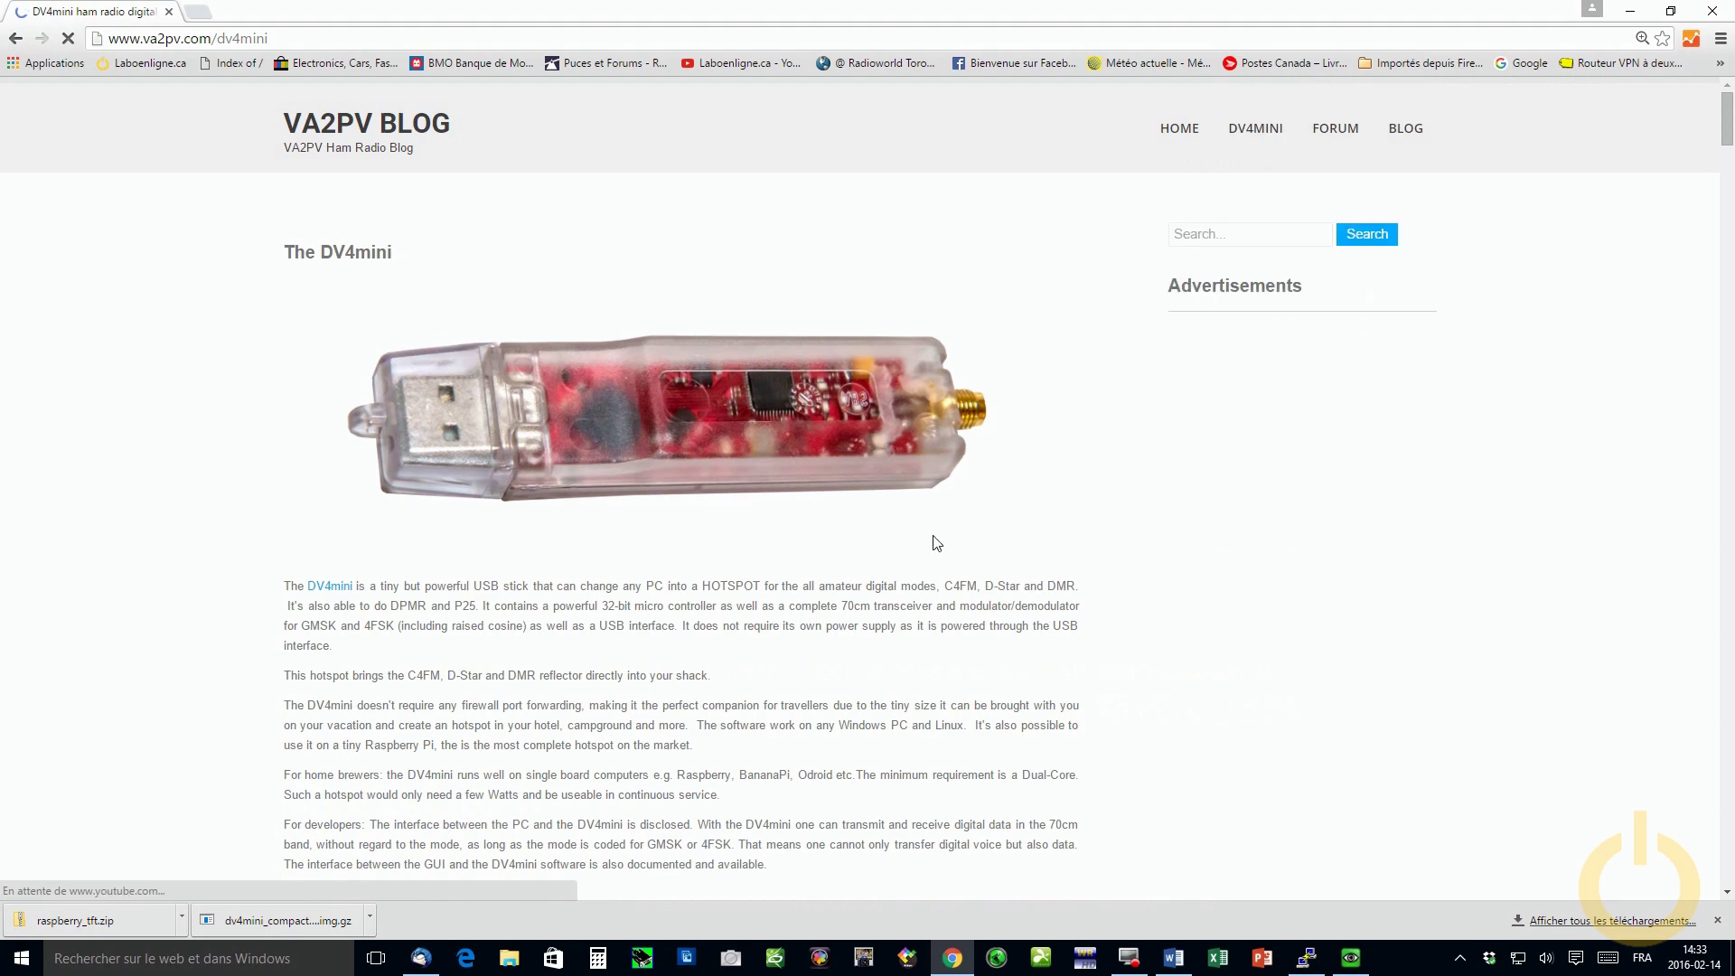
- Look through the DV4mini page's specifications, installation procedures, videos and troubleshooting section
scroll(558, 679, down, 2)
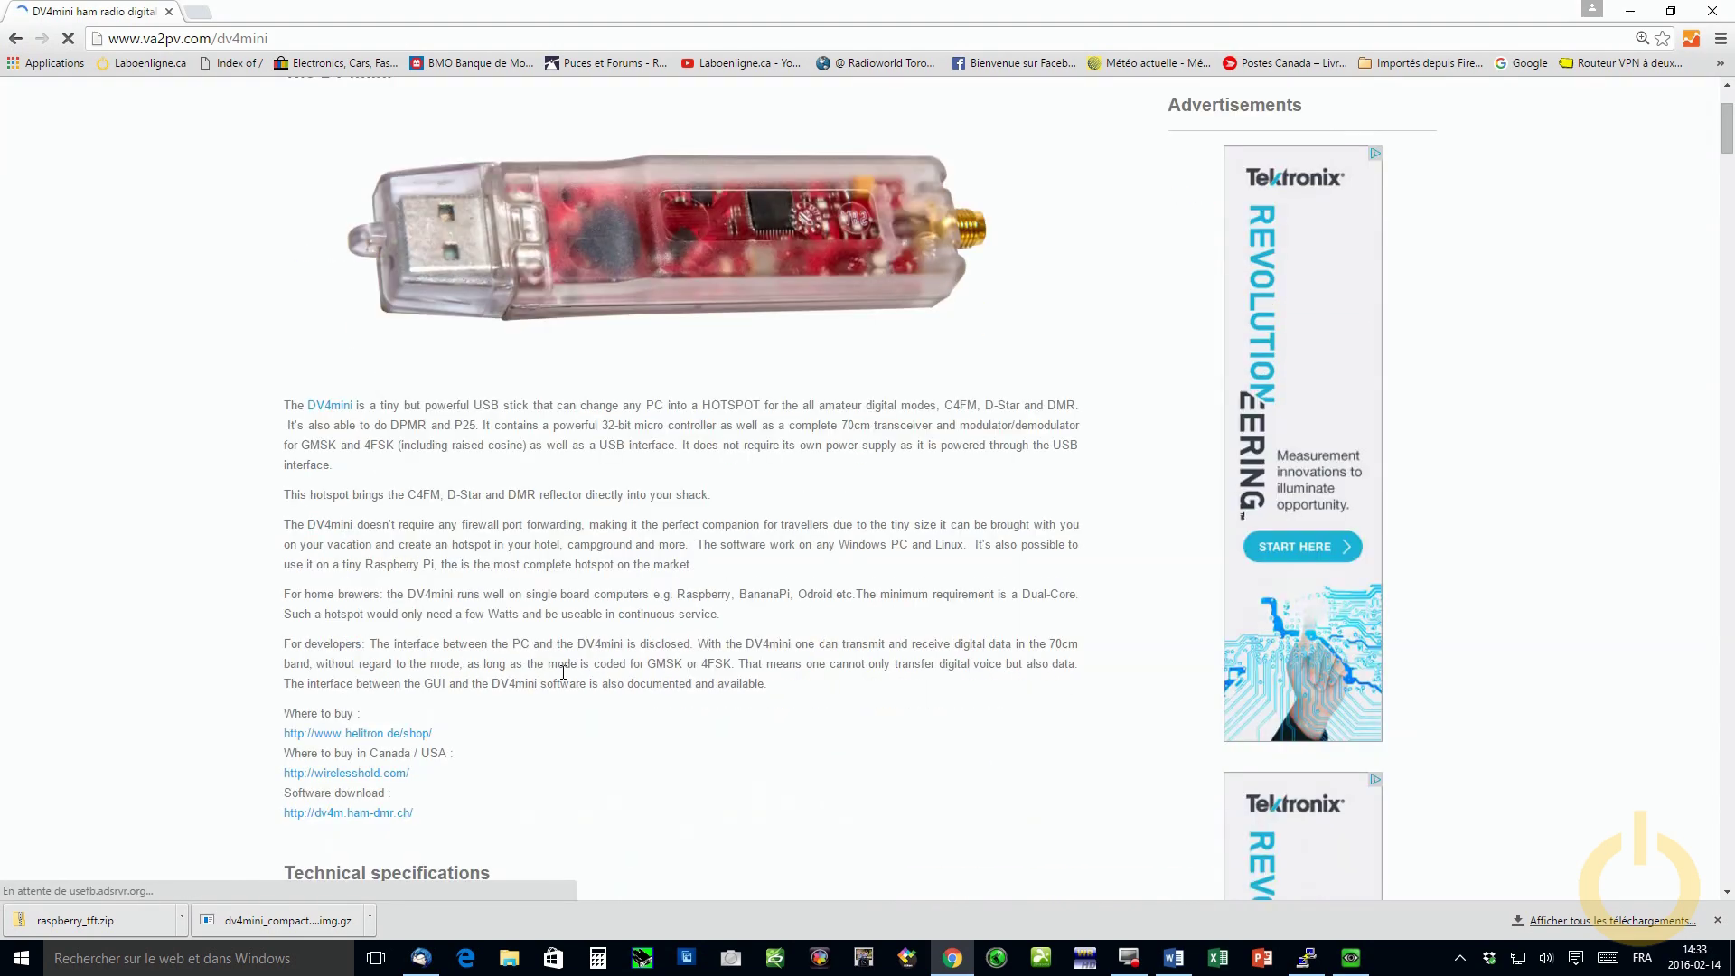
scroll(563, 673, down, 9)
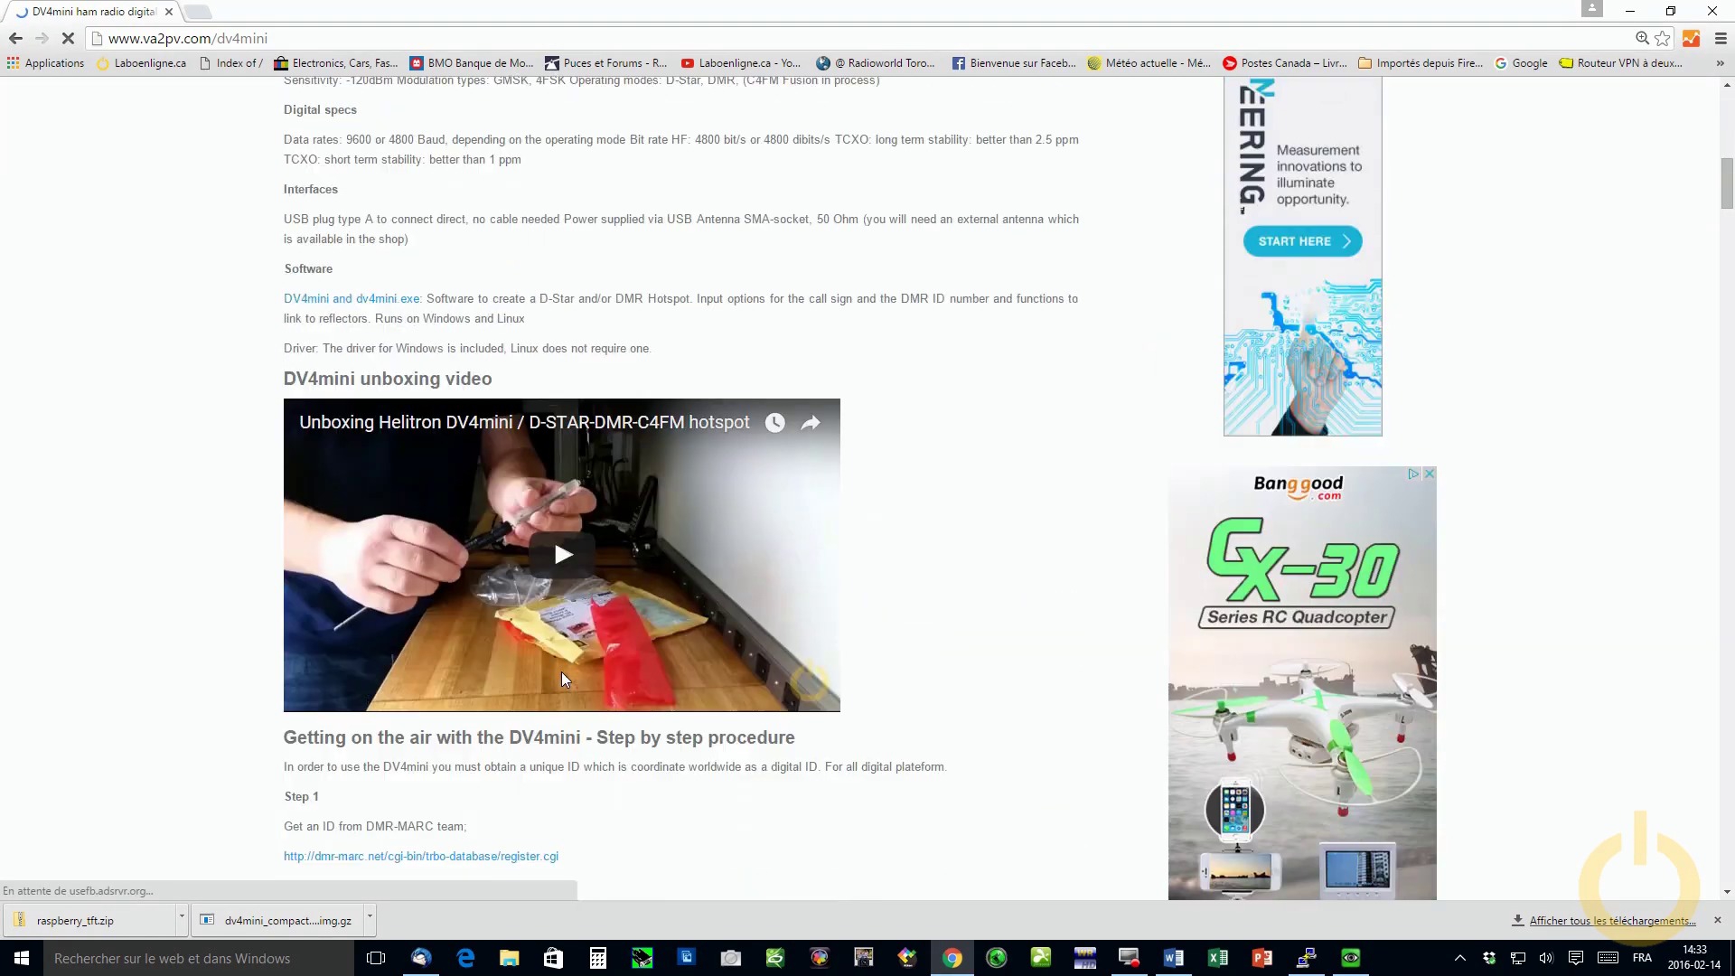
scroll(562, 674, down, 7)
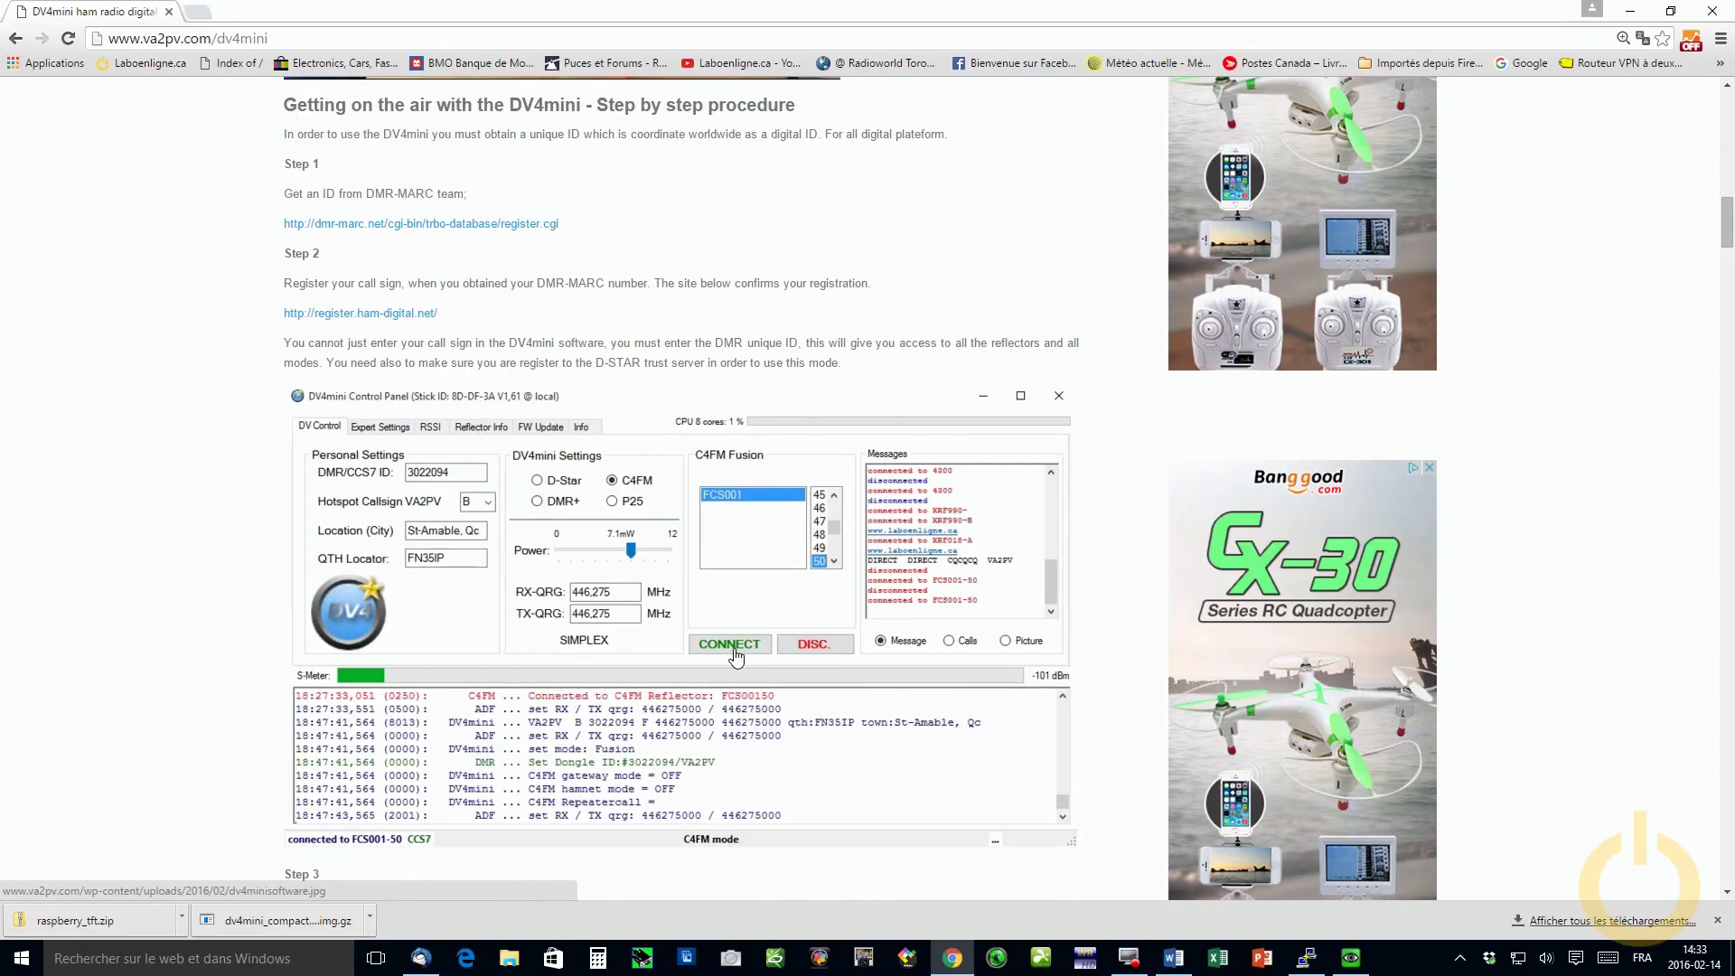
scroll(736, 657, down, 8)
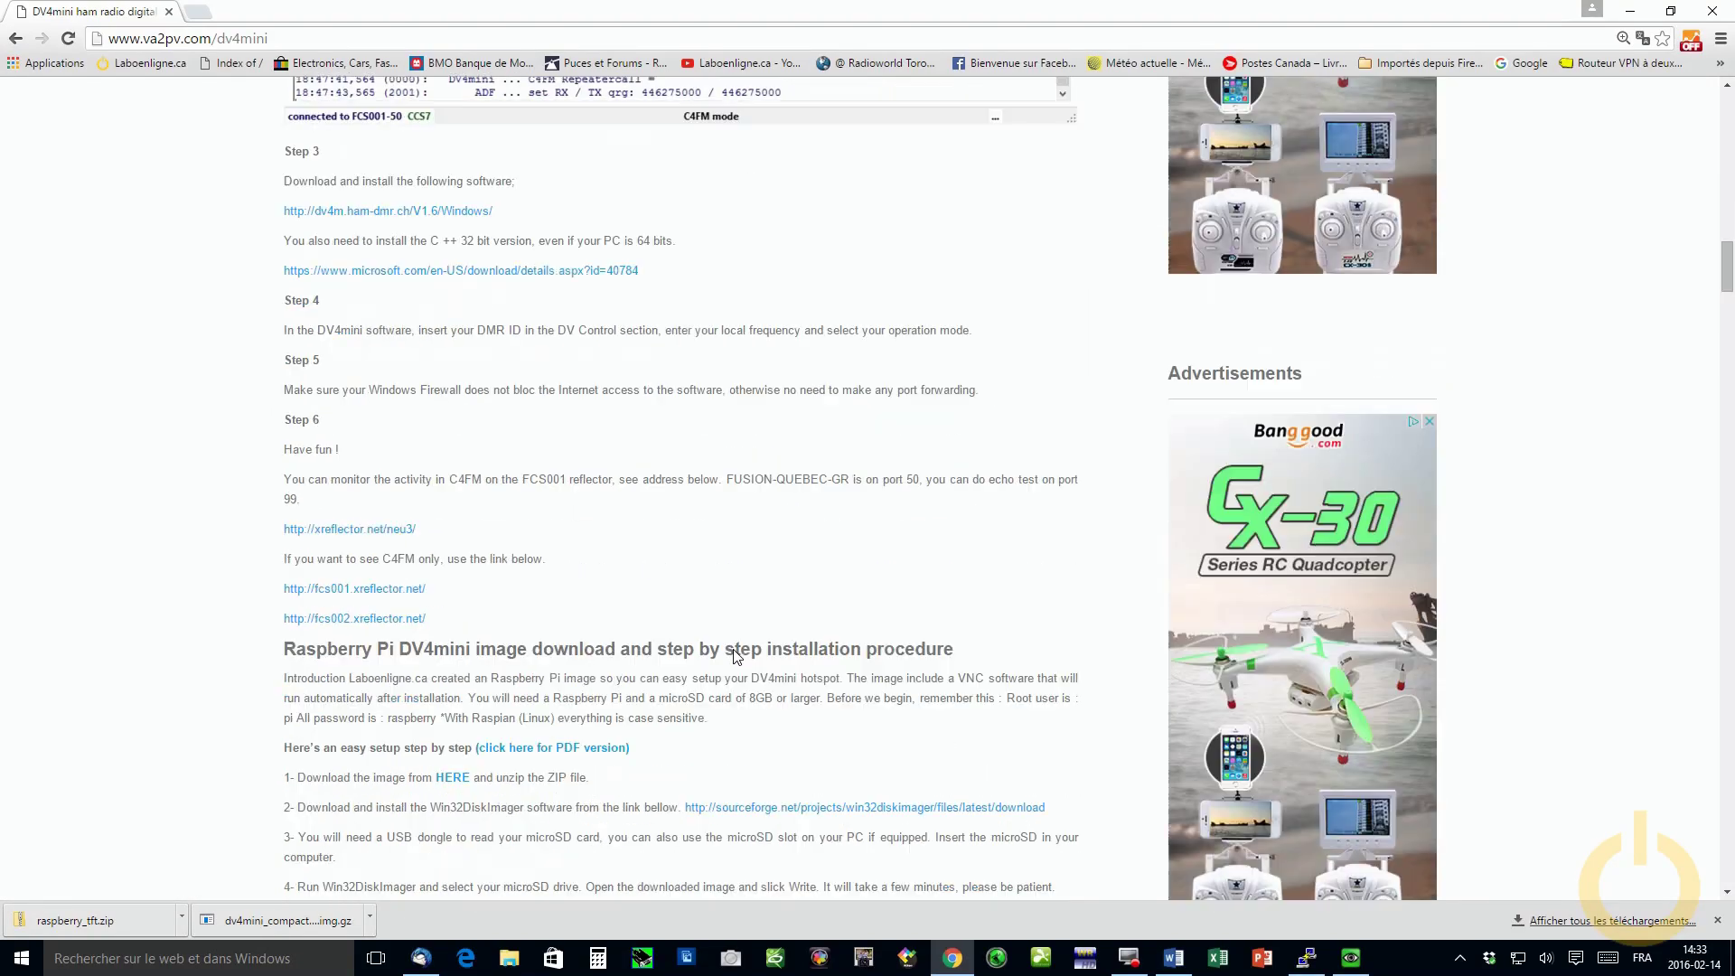
scroll(736, 652, down, 5)
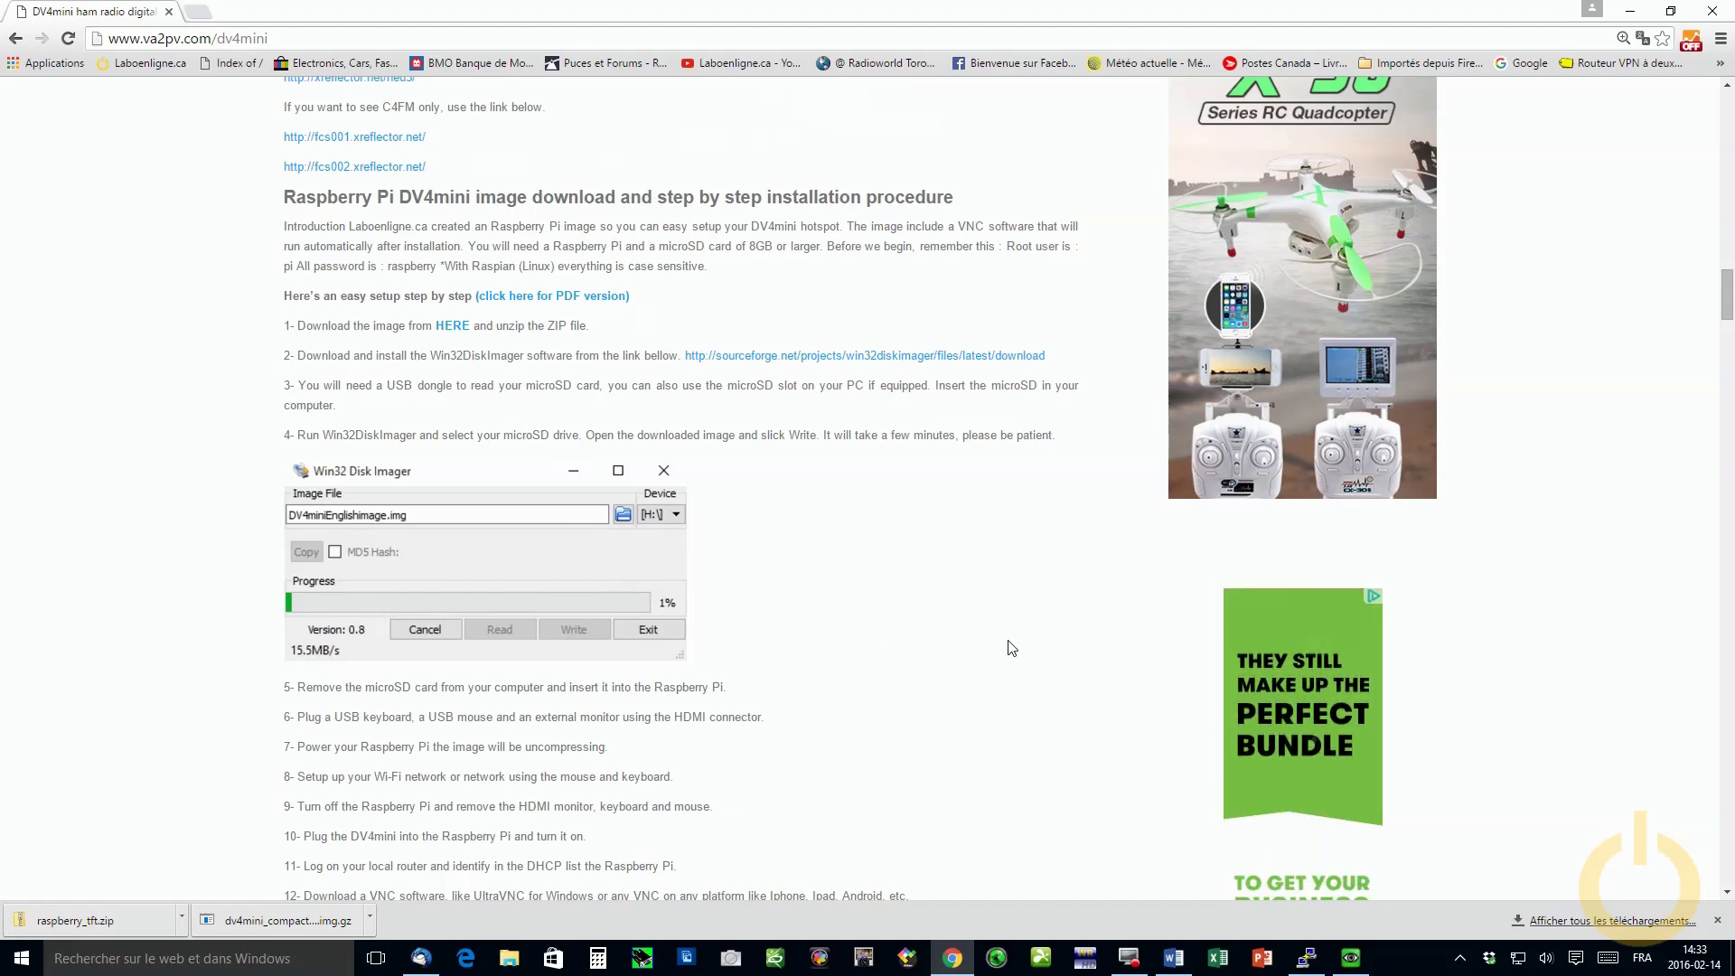
scroll(1008, 653, up, 1)
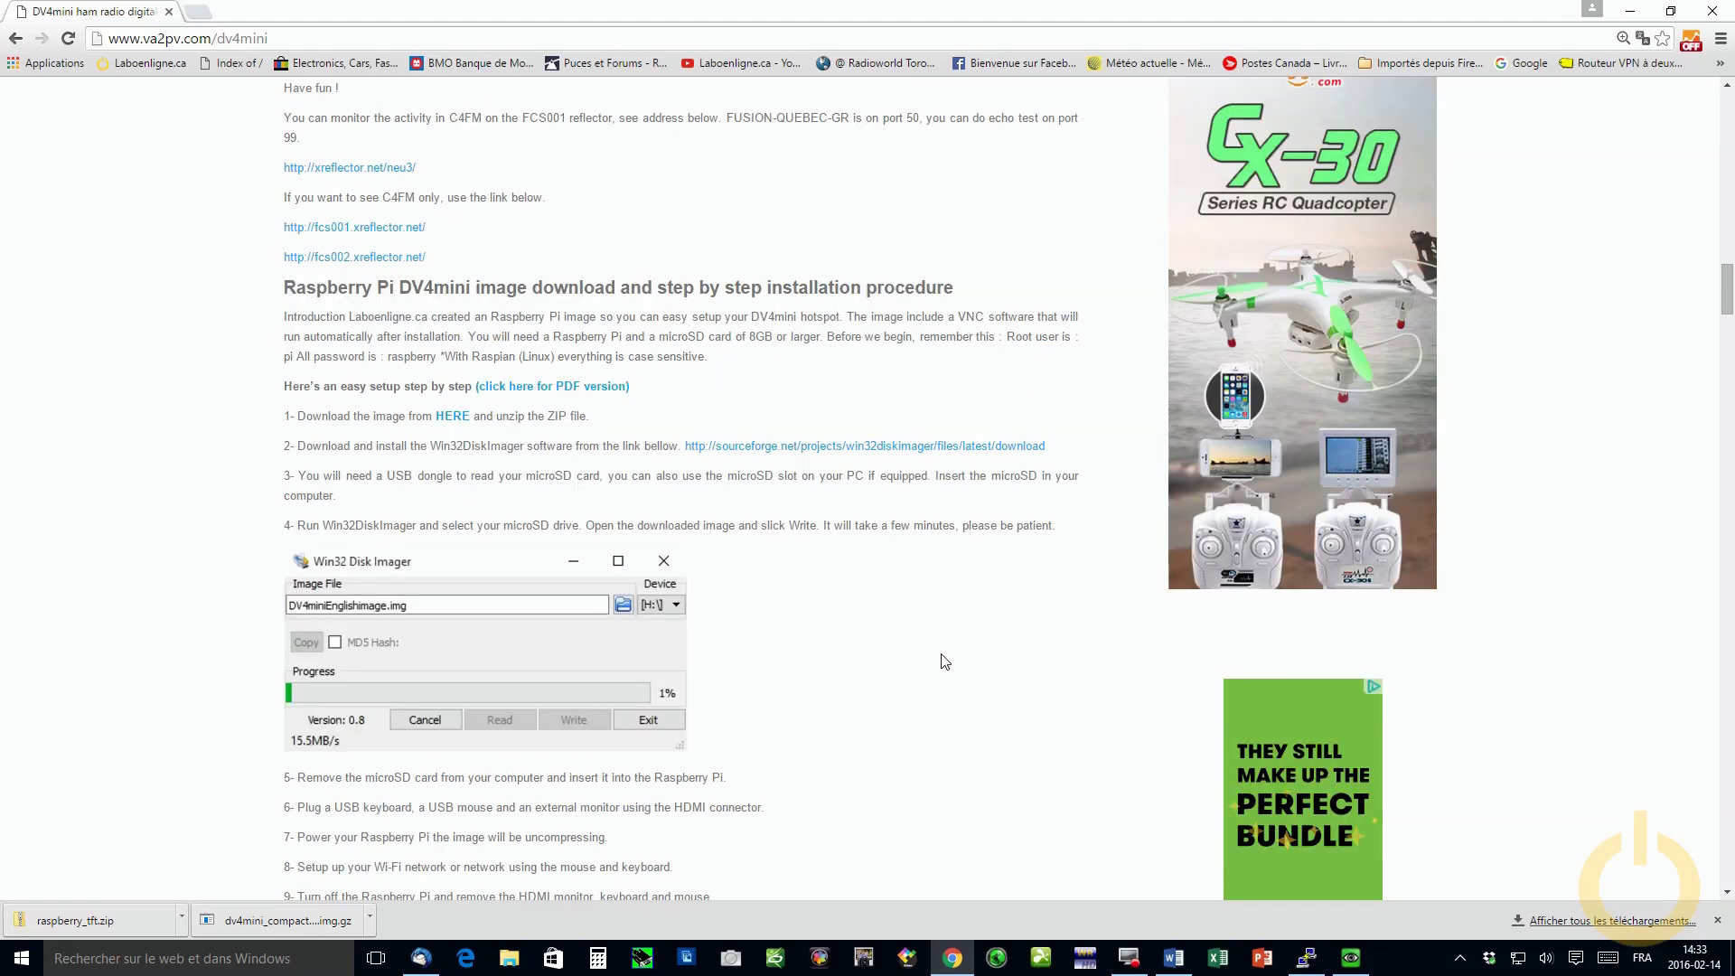
scroll(945, 661, down, 9)
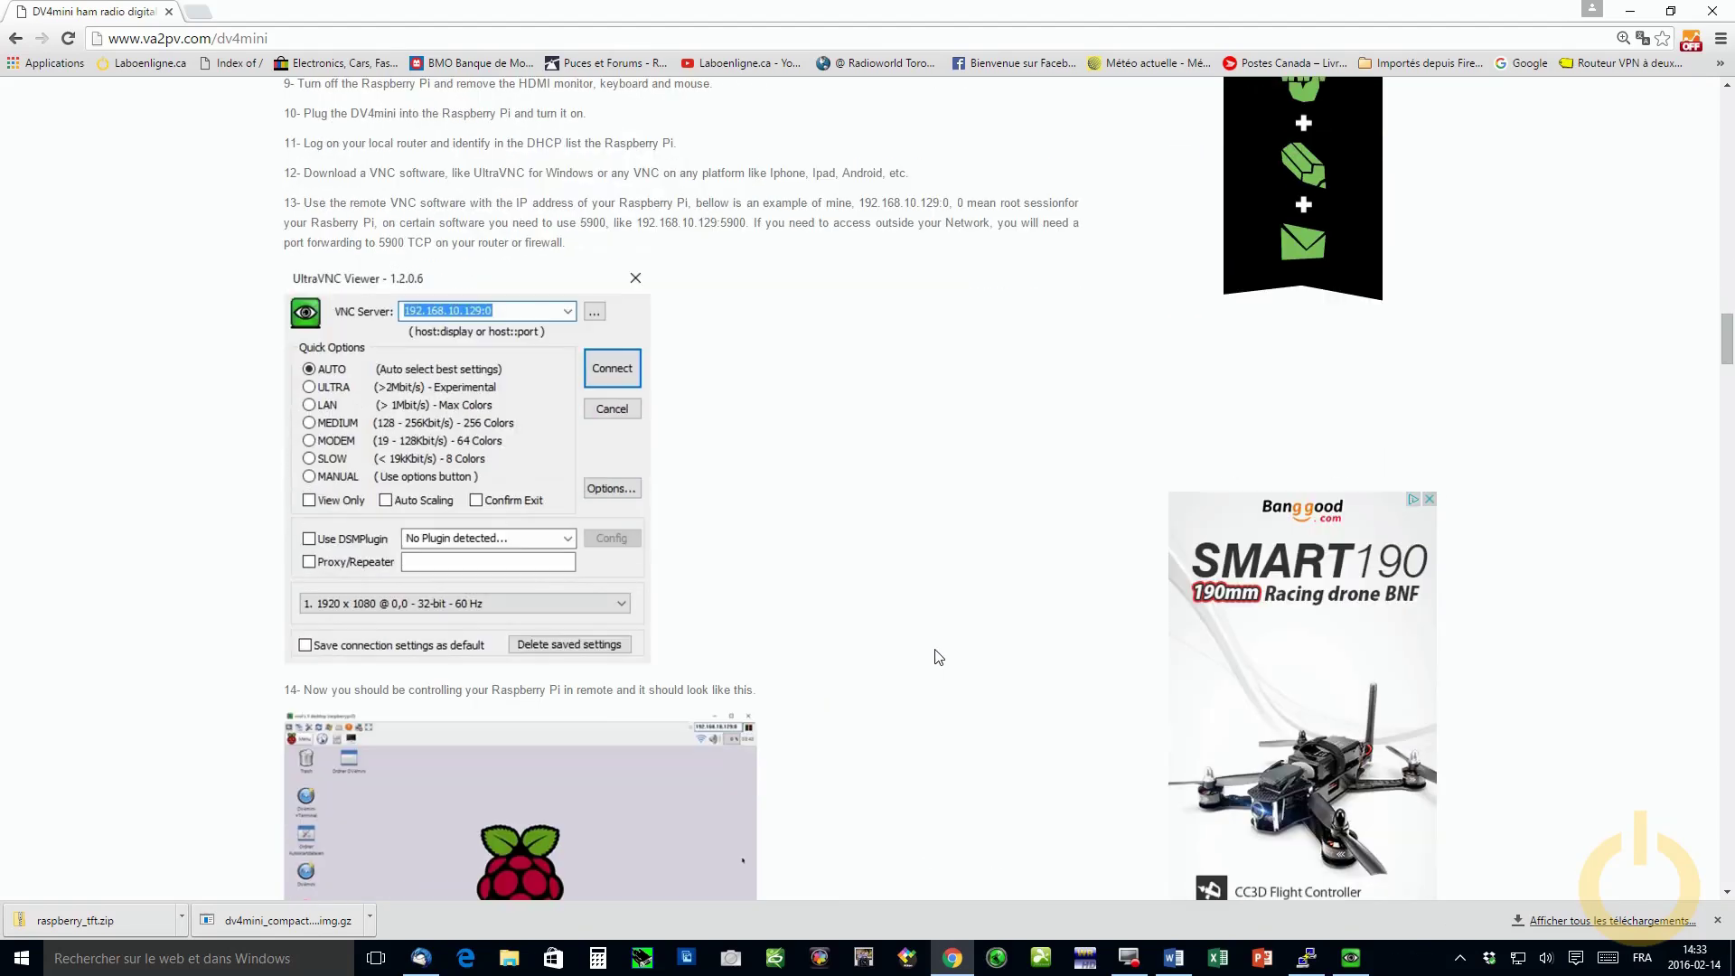
scroll(939, 657, down, 13)
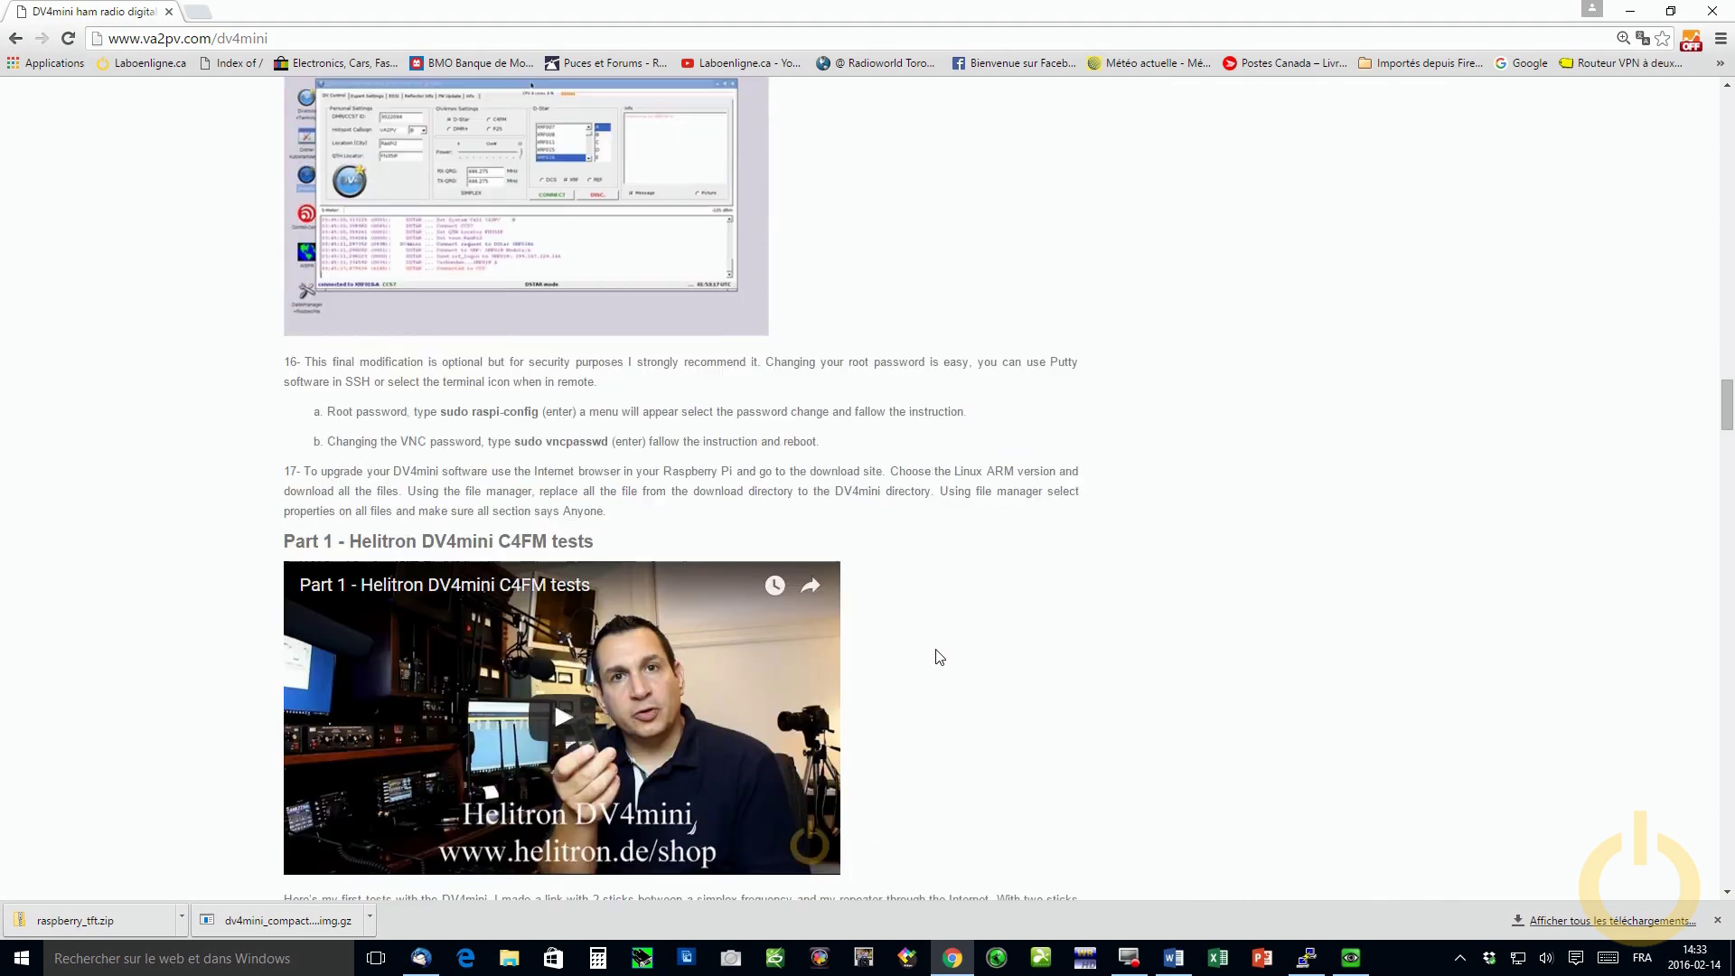
scroll(940, 657, down, 19)
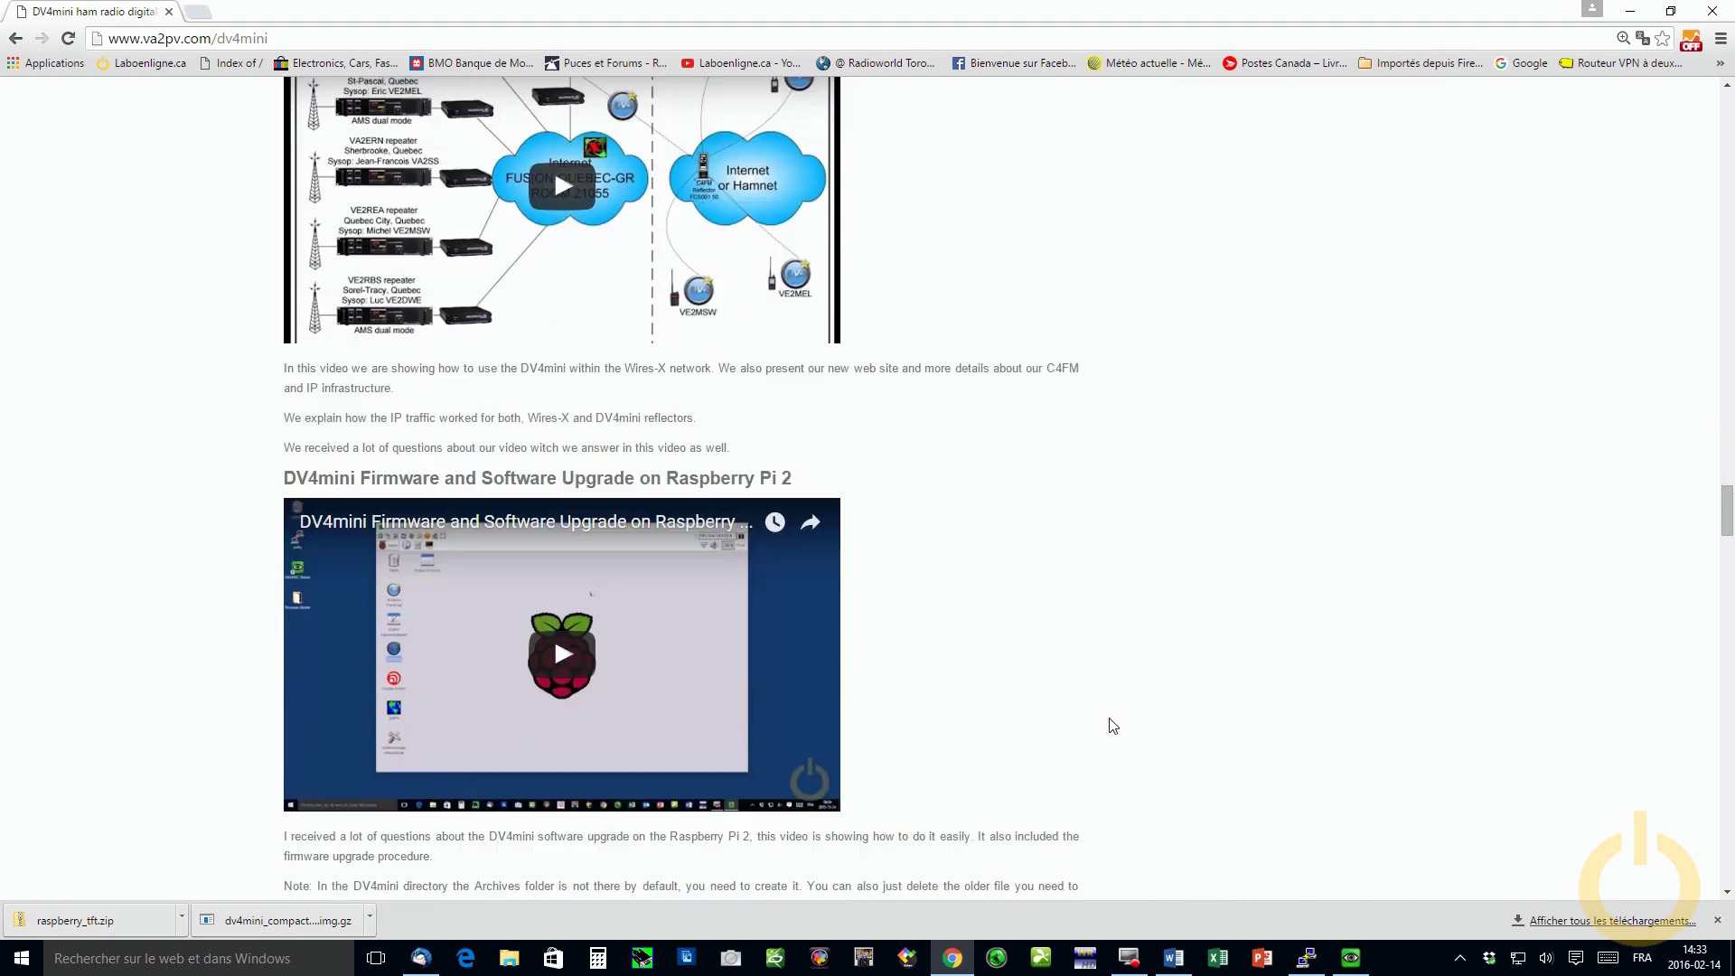
scroll(1112, 725, down, 20)
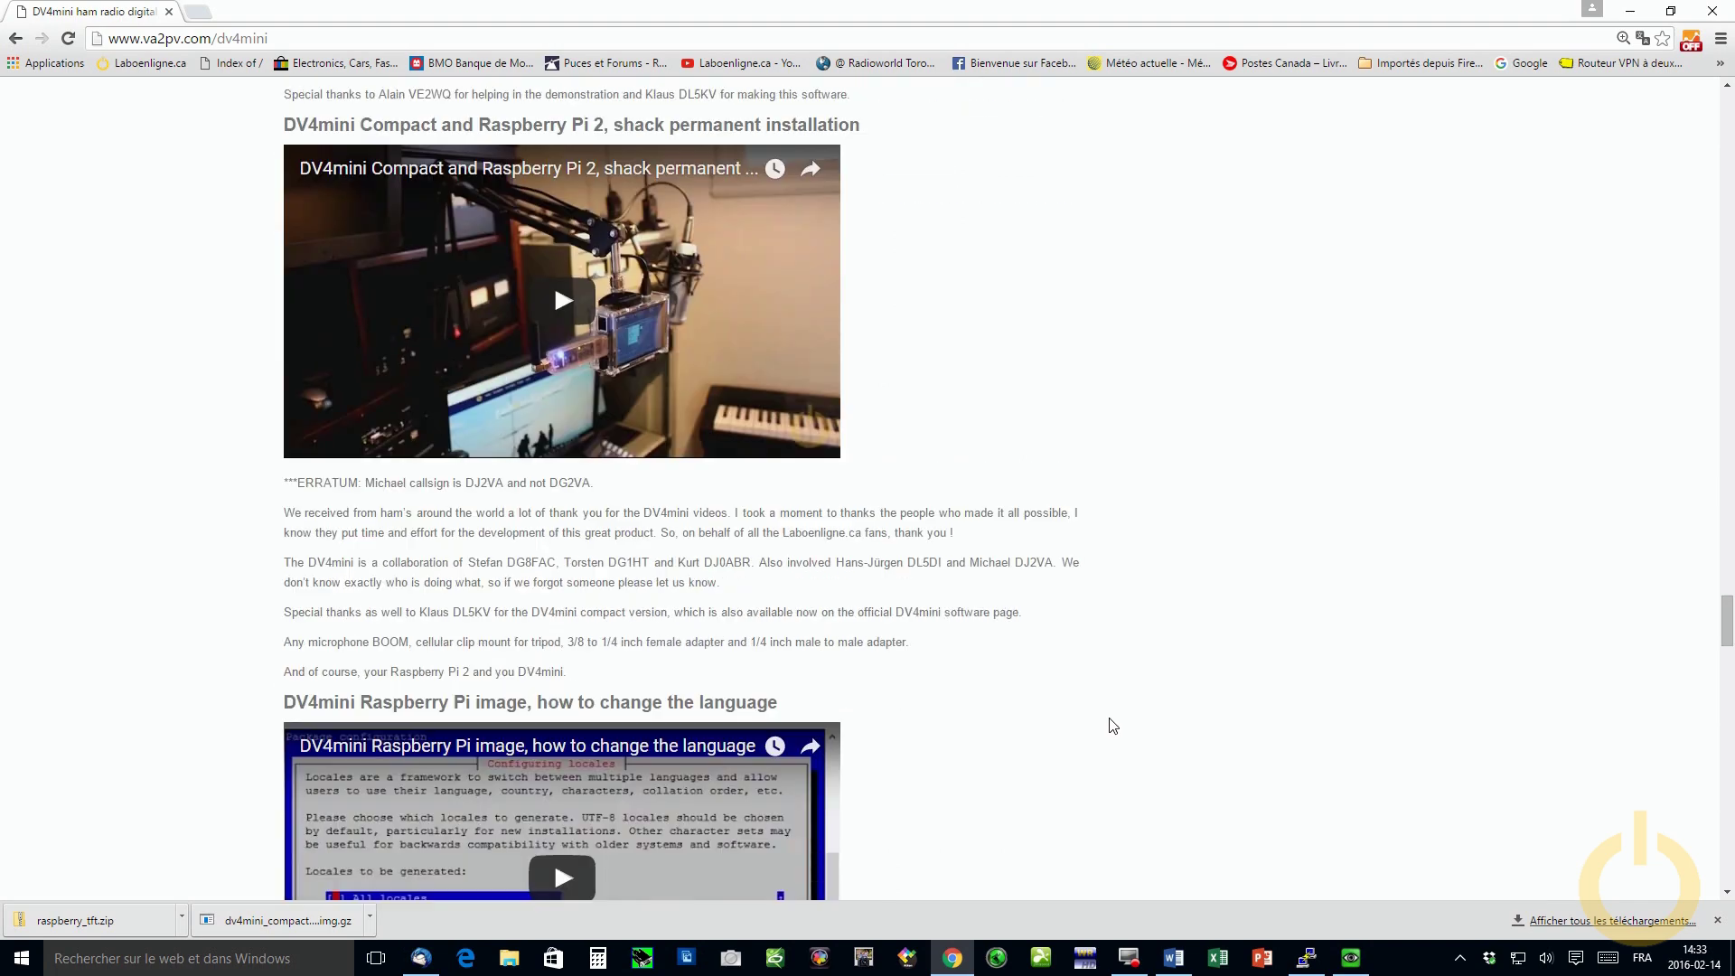
scroll(1113, 726, down, 20)
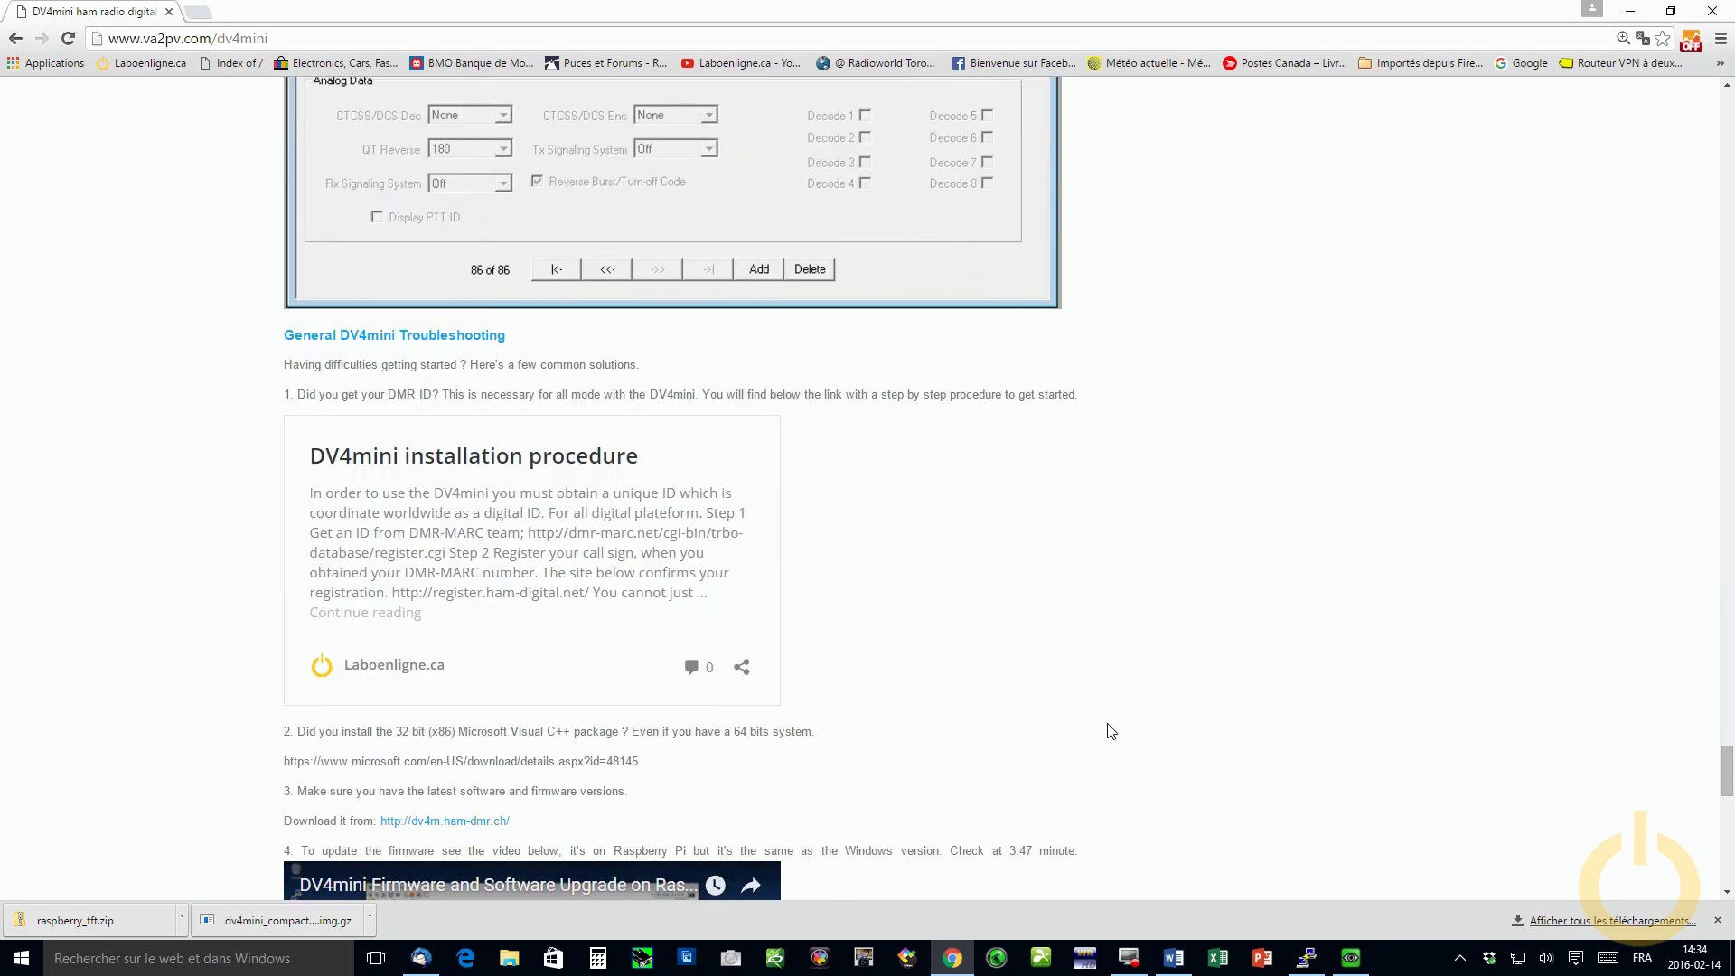
scroll(1111, 731, down, 16)
- Go back over the DV4mini page's videos and introduction, and revisit the Raspberry Pi setup steps
scroll(1189, 709, up, 8)
scroll(1266, 666, up, 20)
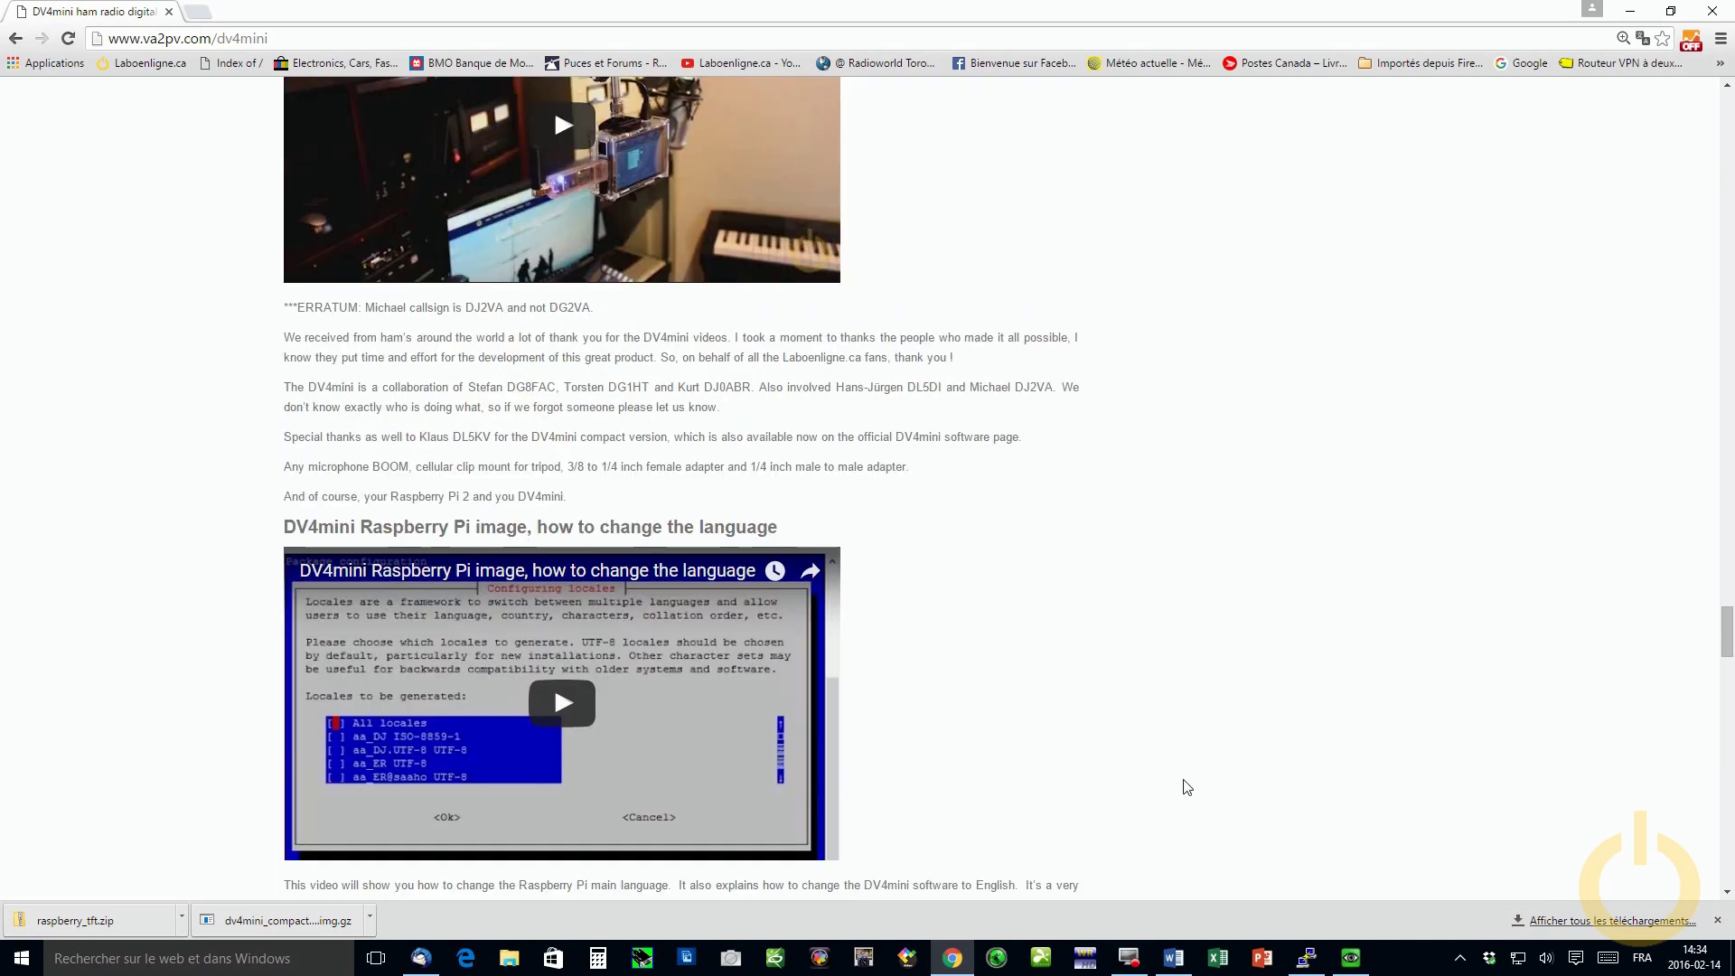
scroll(1187, 784, up, 15)
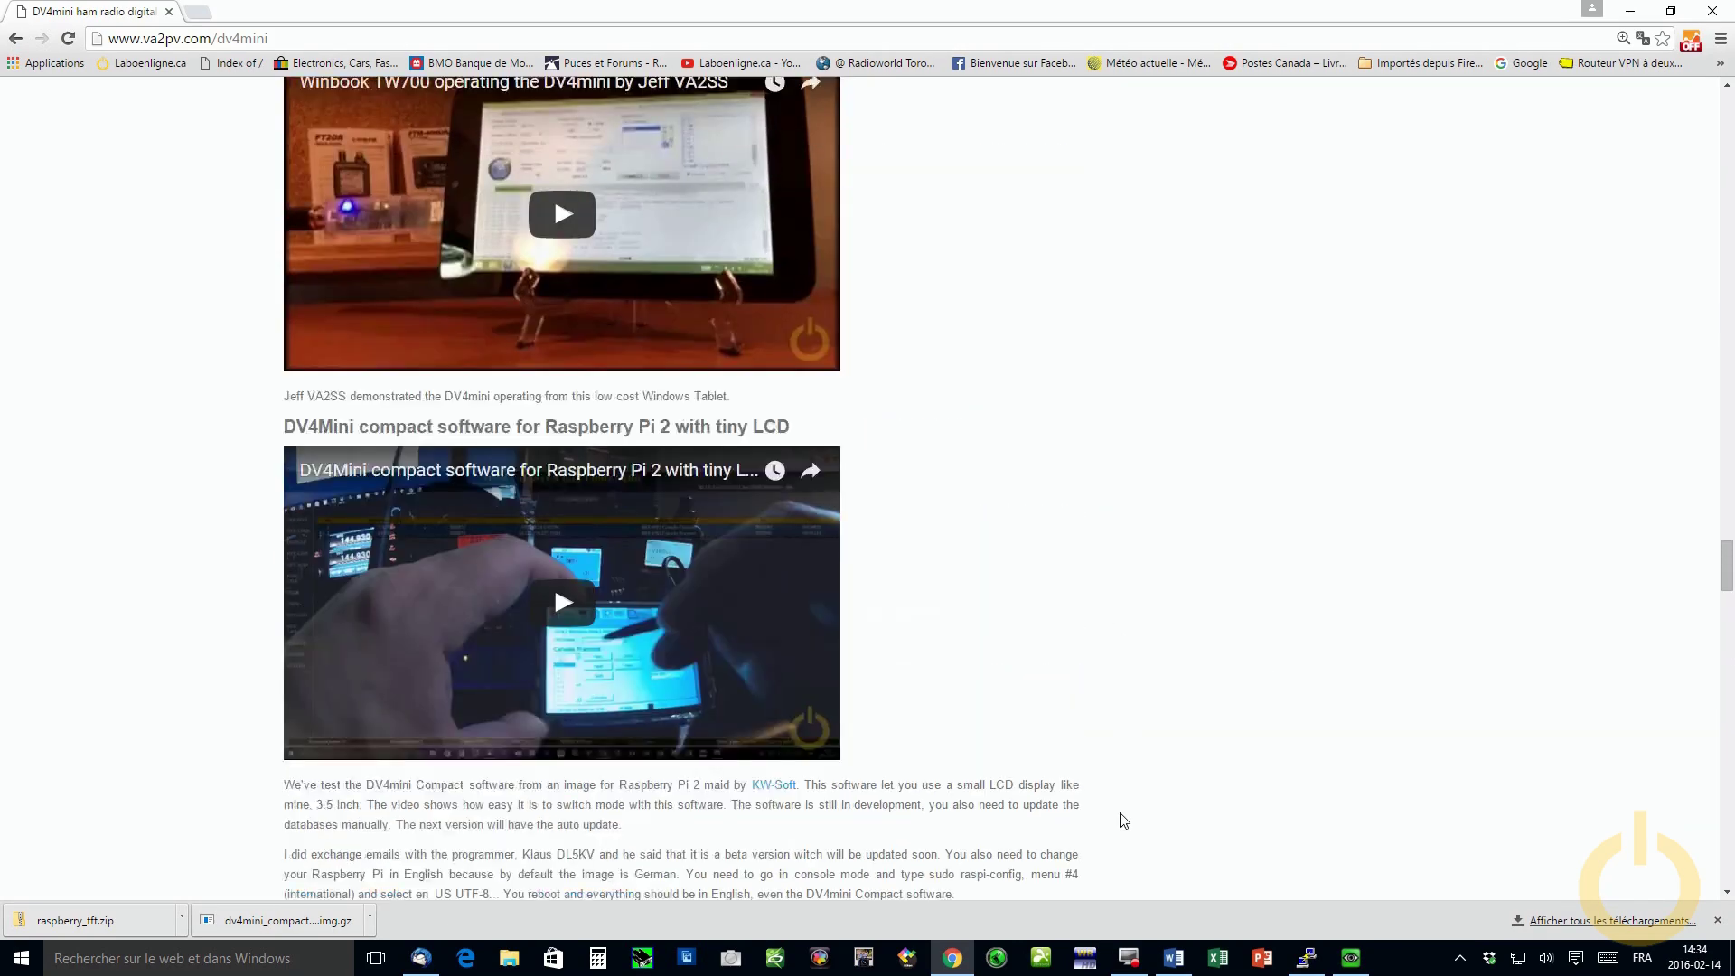
scroll(1124, 821, up, 15)
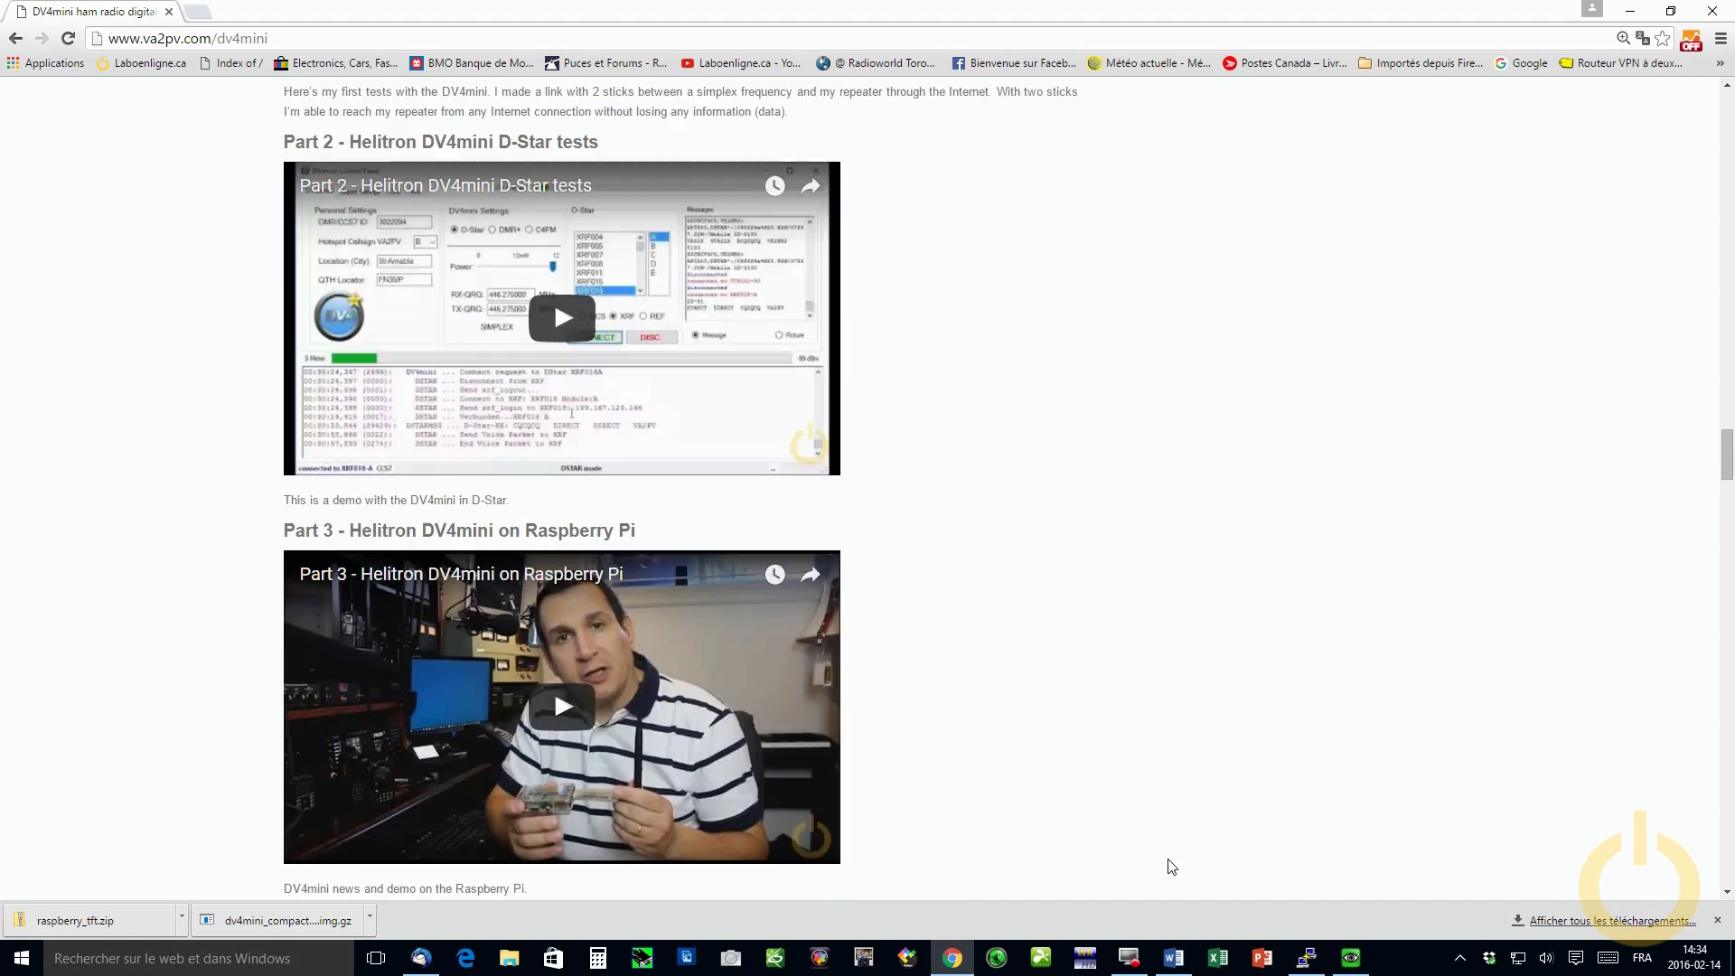
scroll(1169, 864, up, 10)
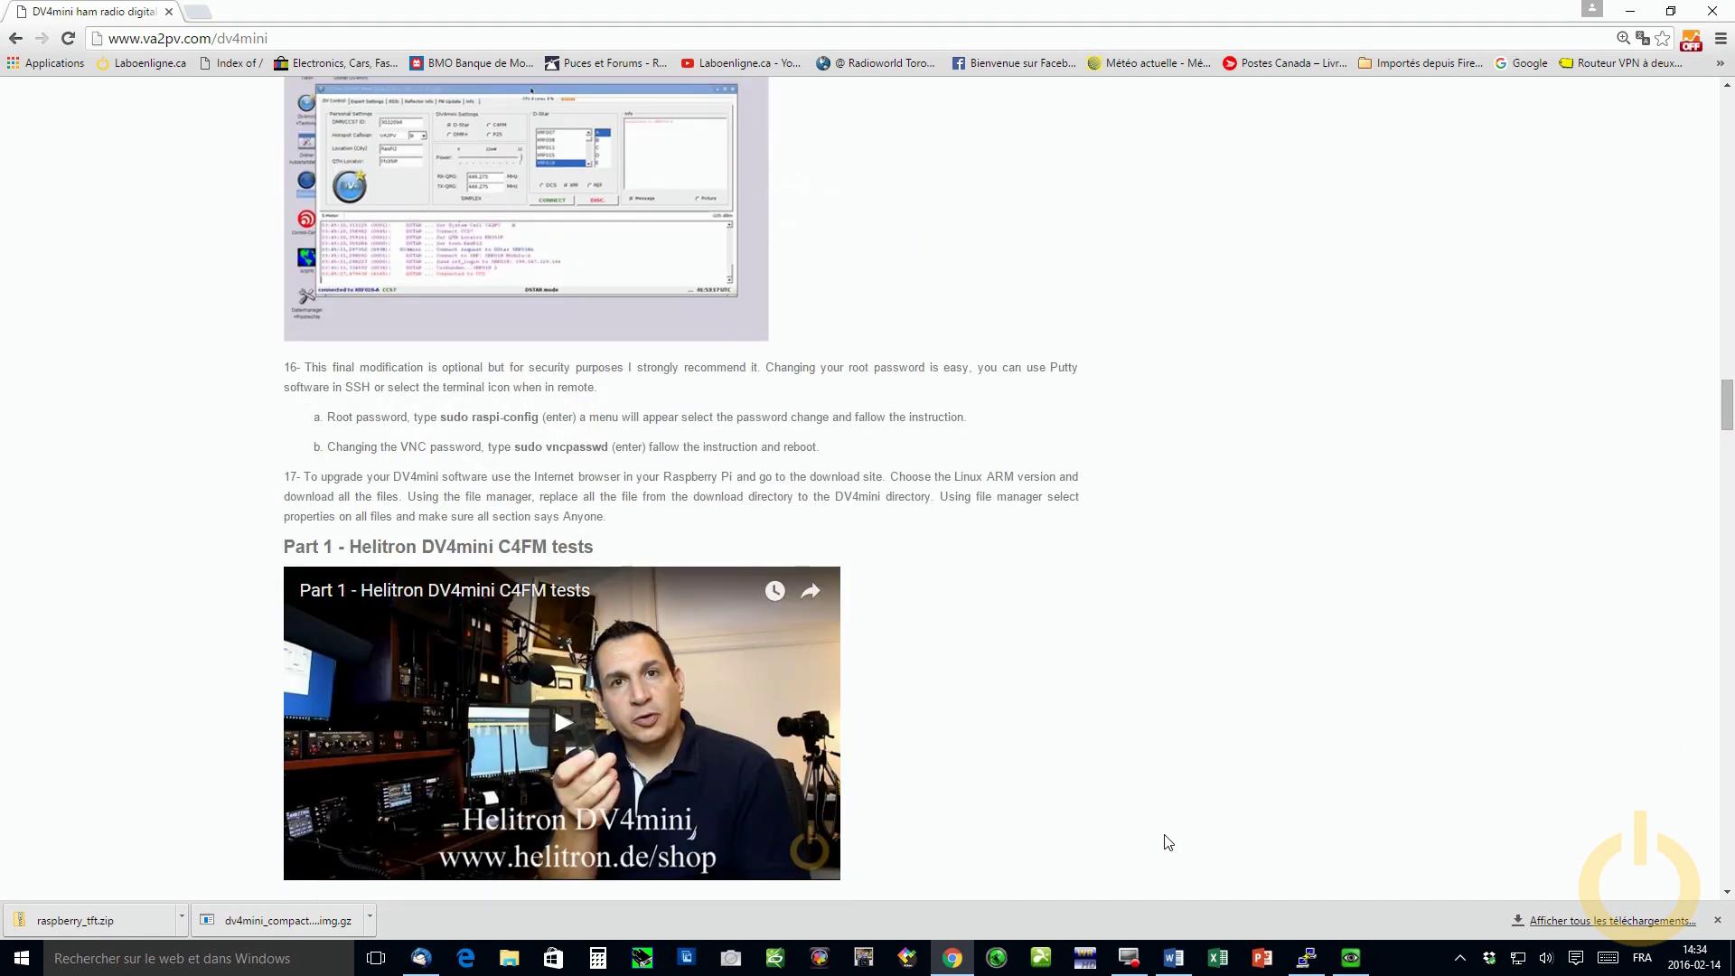
scroll(1168, 843, up, 7)
scroll(935, 554, down, 2)
scroll(919, 616, up, 20)
scroll(918, 617, up, 20)
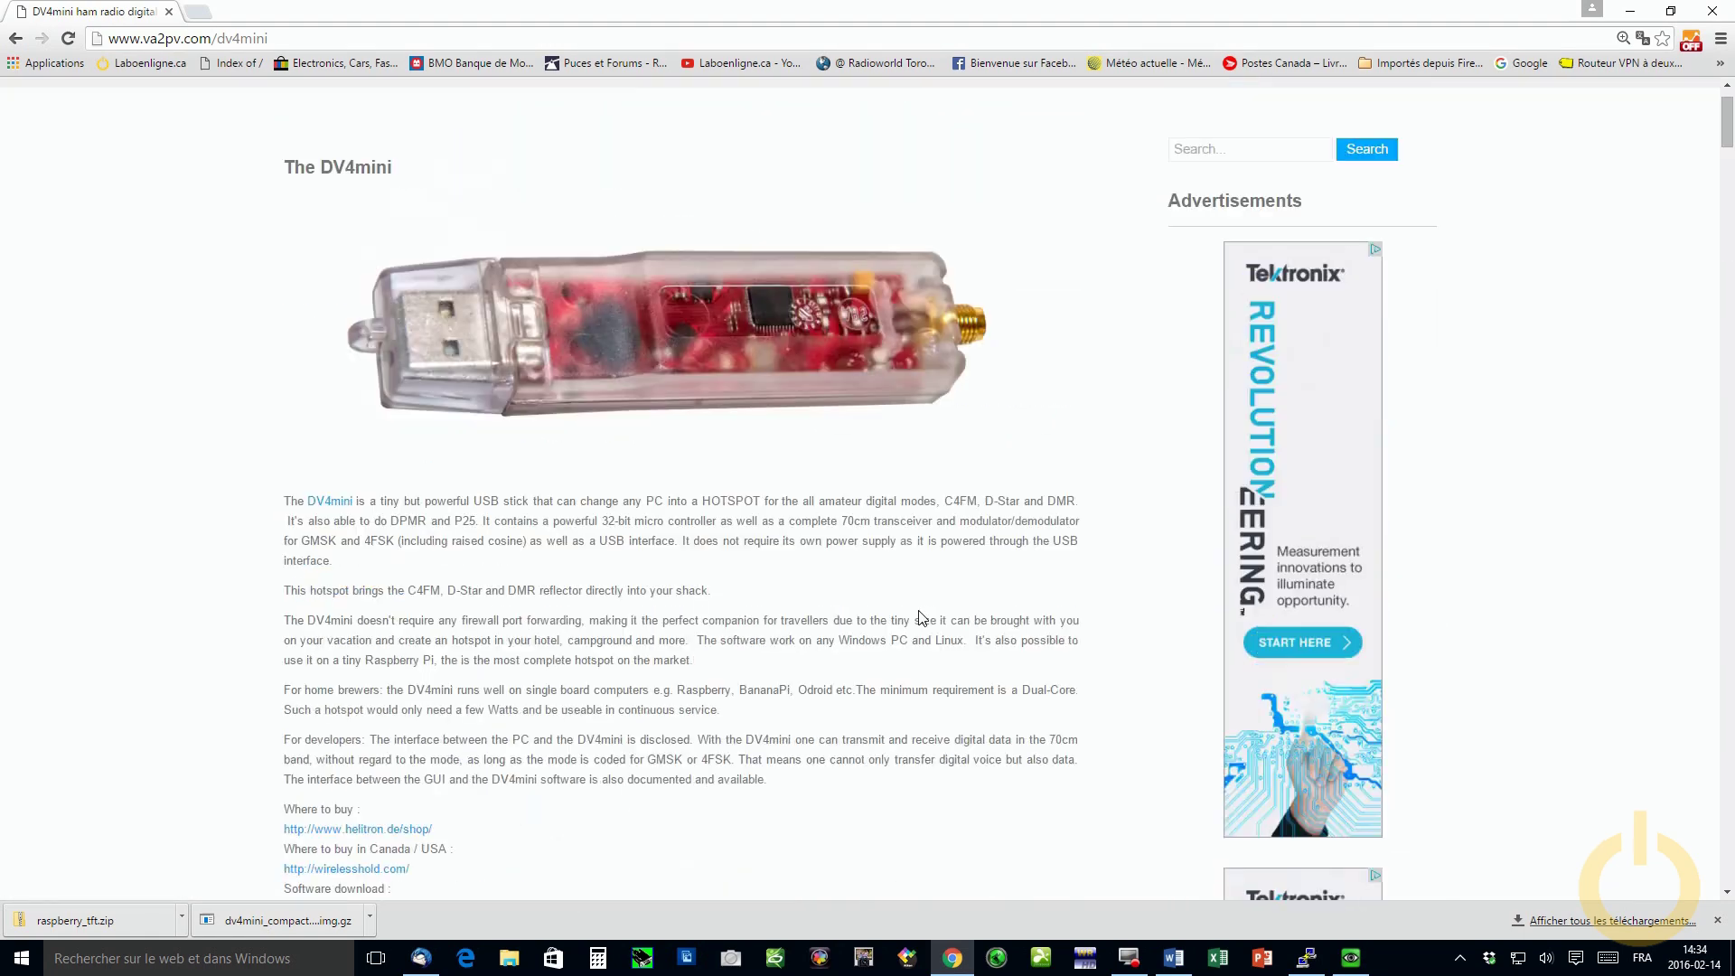
scroll(805, 625, down, 20)
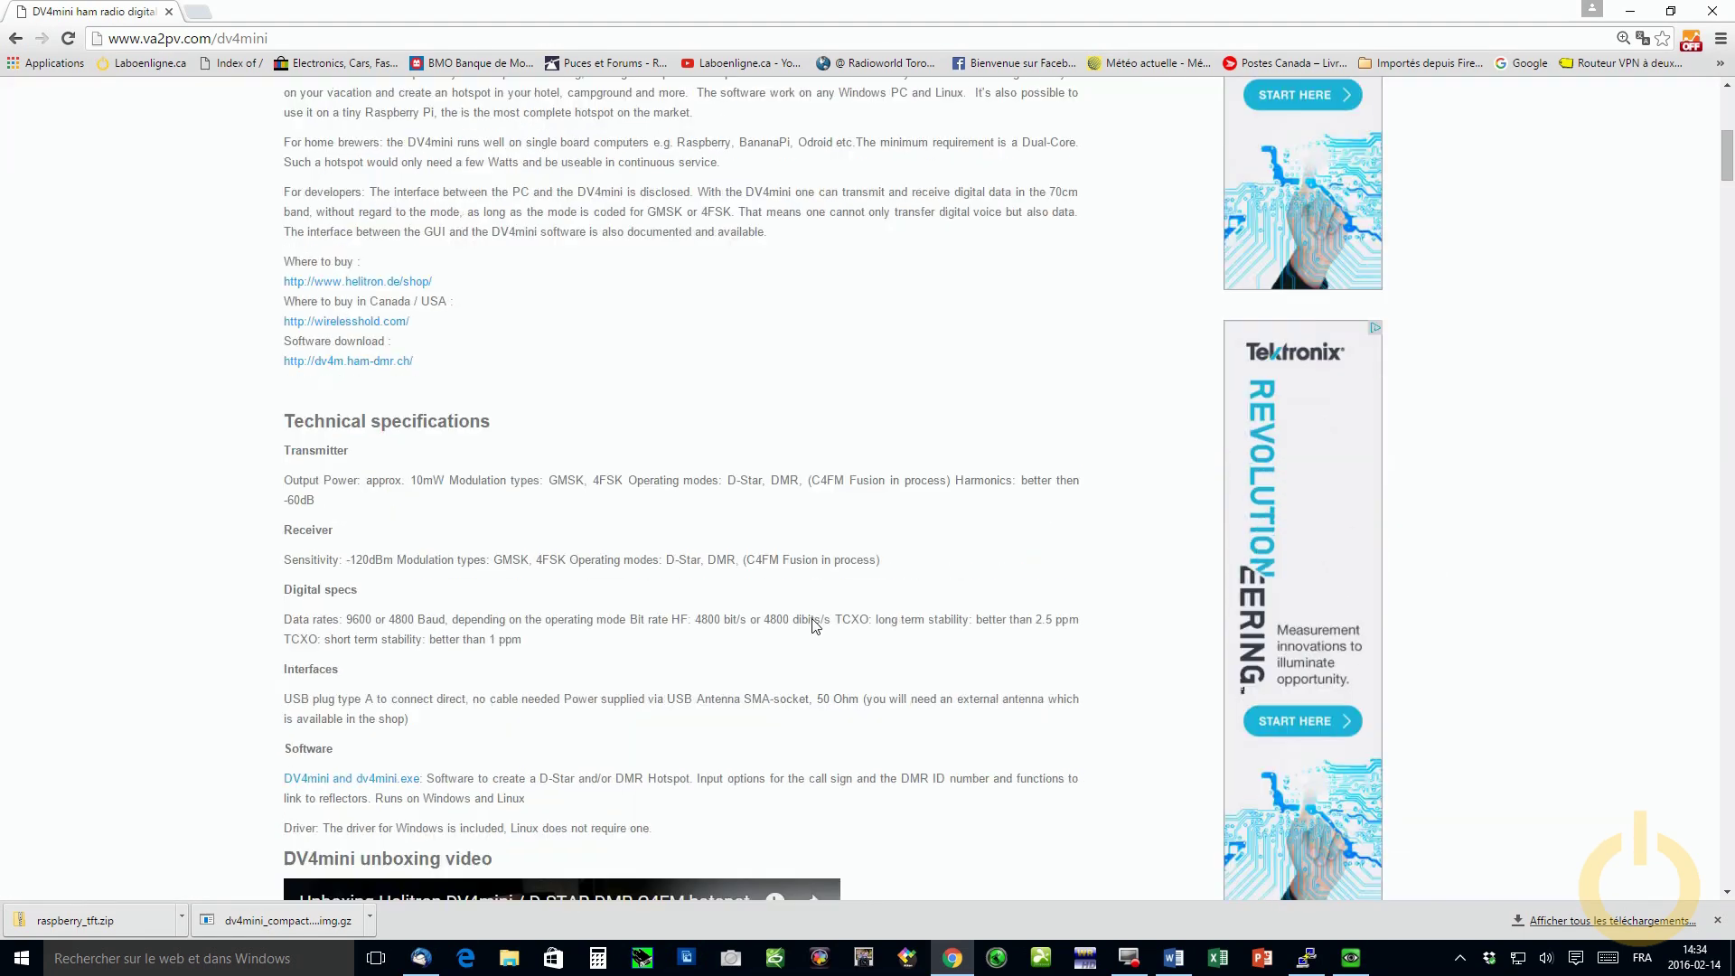
scroll(826, 624, down, 11)
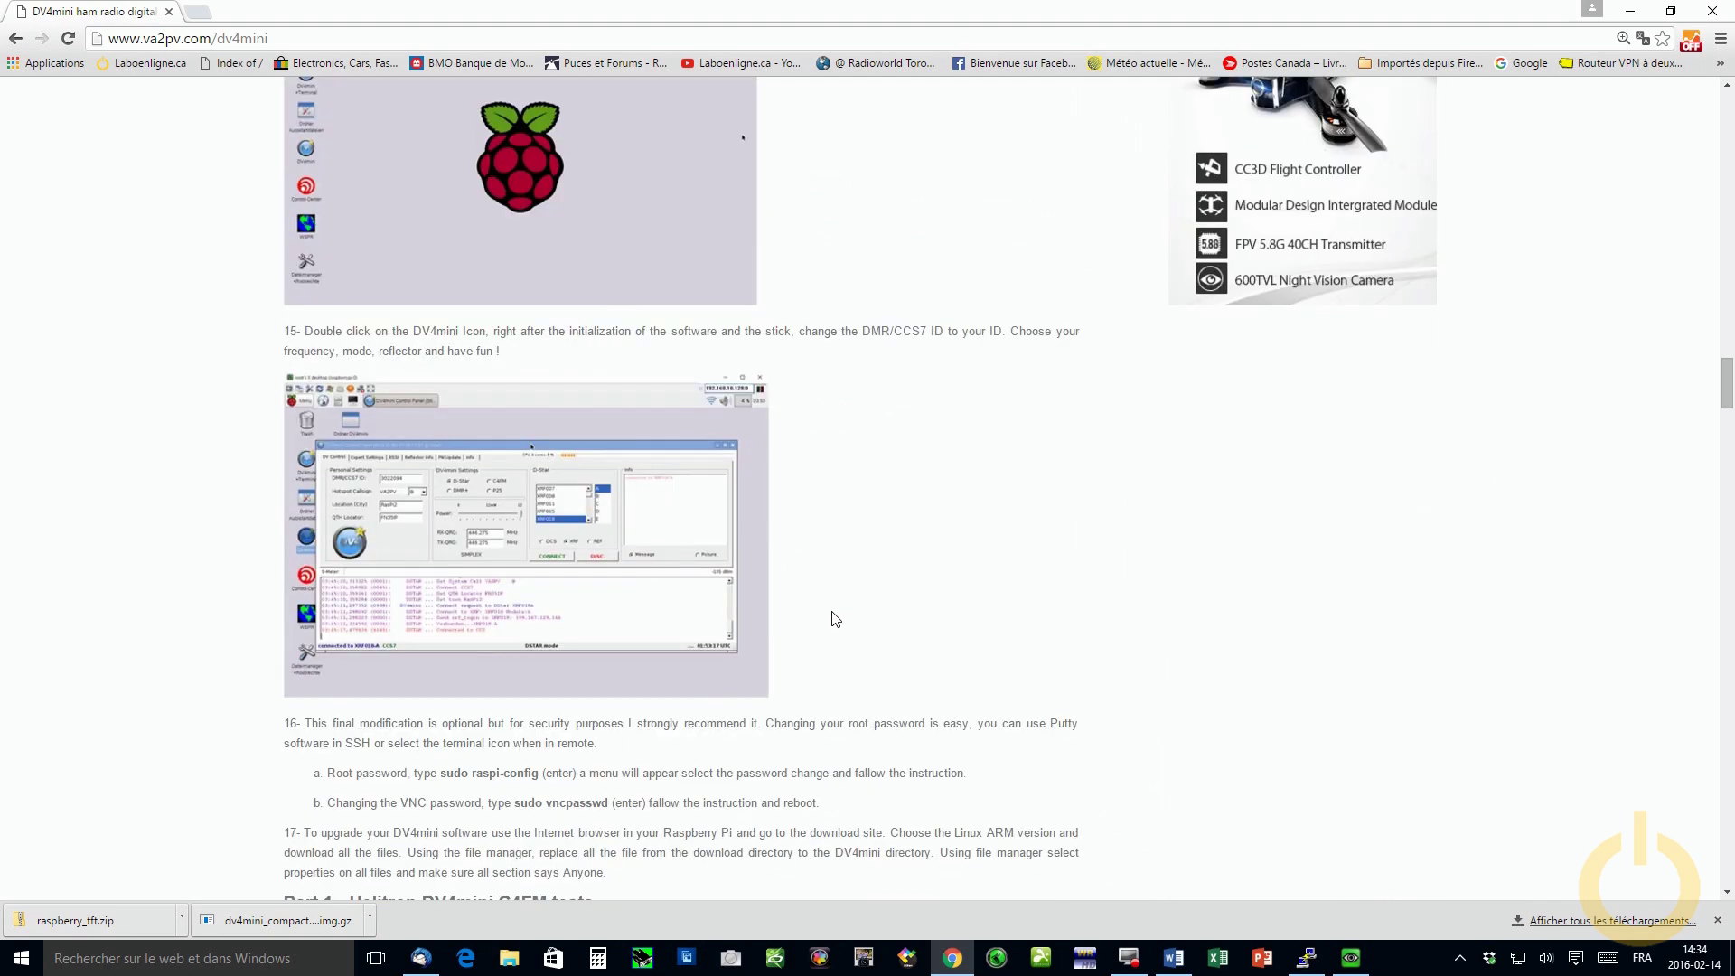